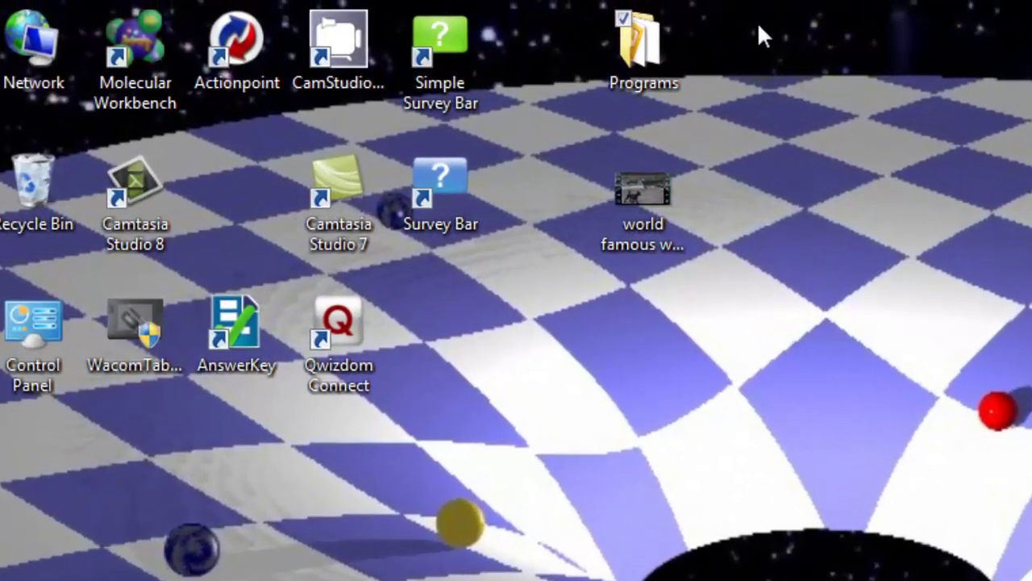
Launch Tracker from the Science folder inside the desktop's Programs folder and maximize its window
double_click(655, 47)
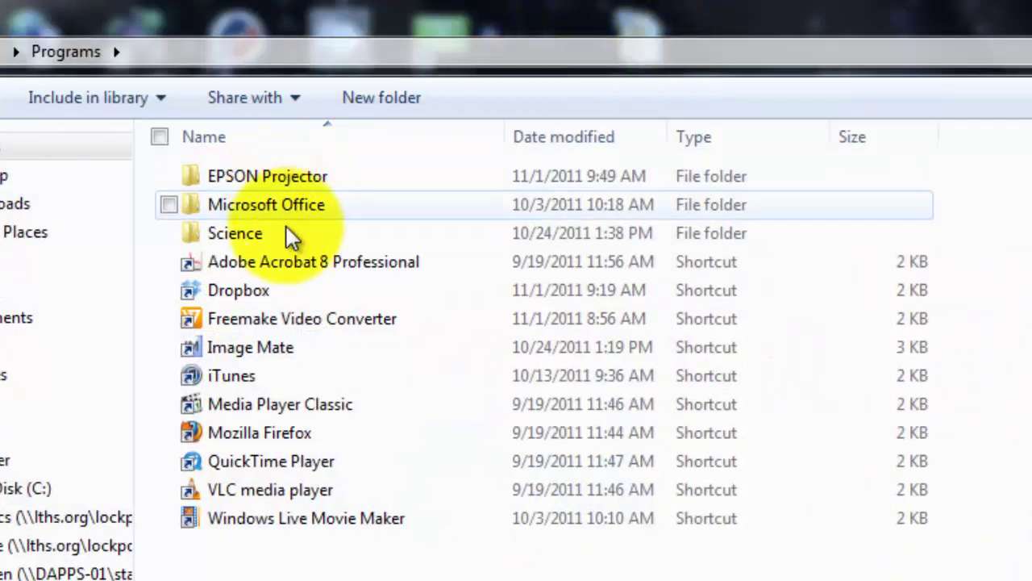
double_click(258, 234)
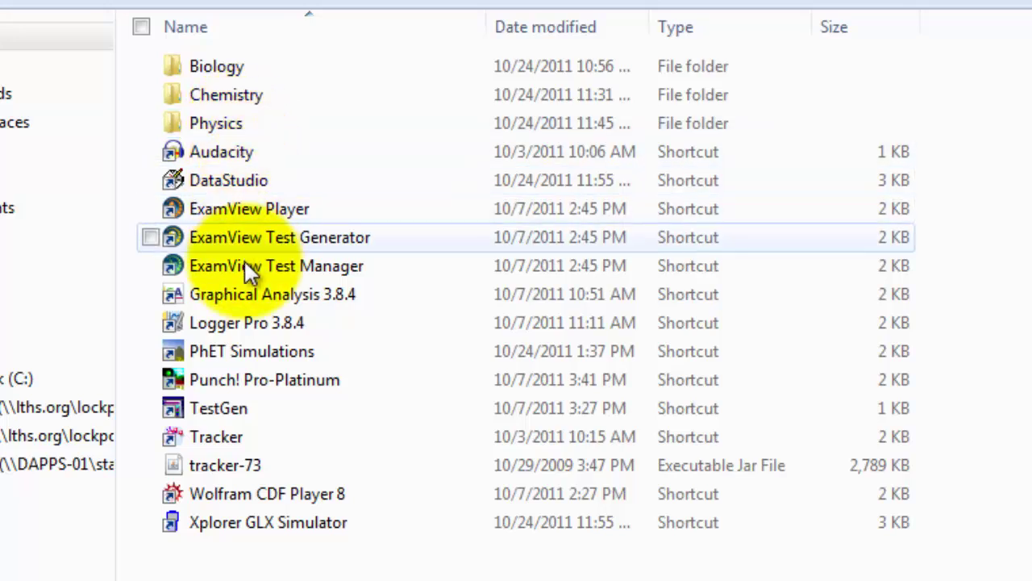
double_click(226, 436)
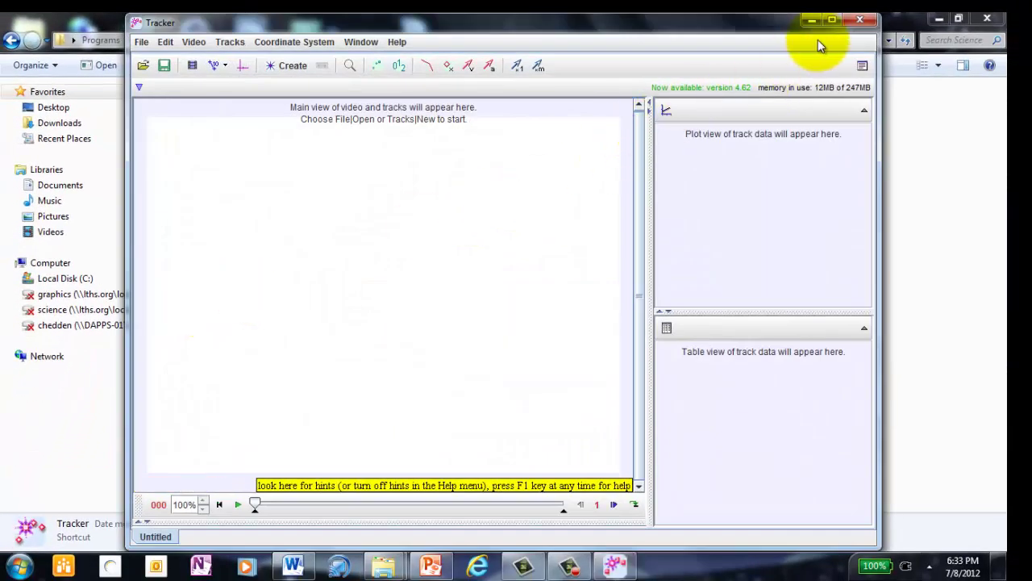
click(832, 20)
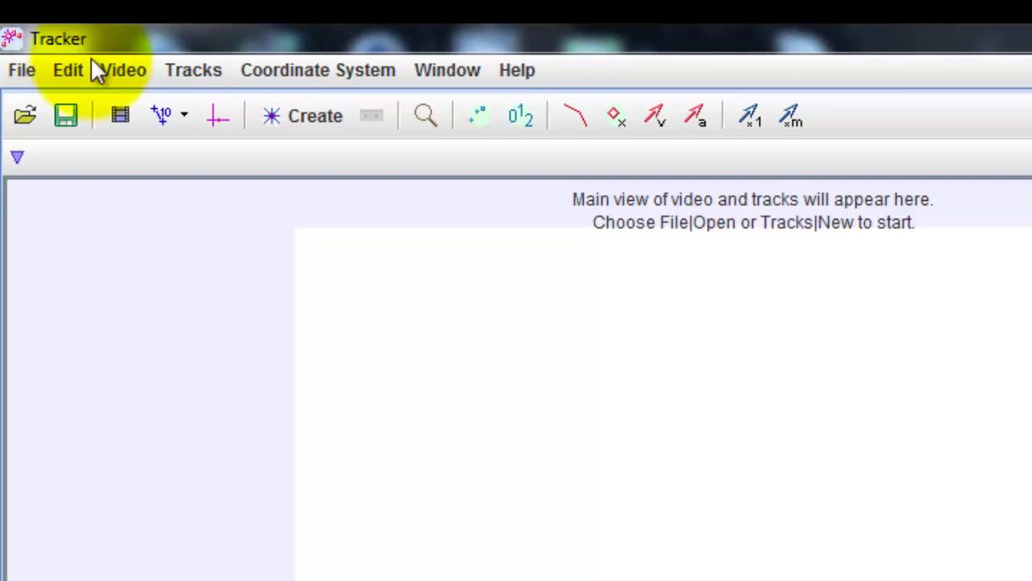
Import the video "world famous wonder dog.MOV" from the Desktop folder, opened with Xuggle
click(123, 71)
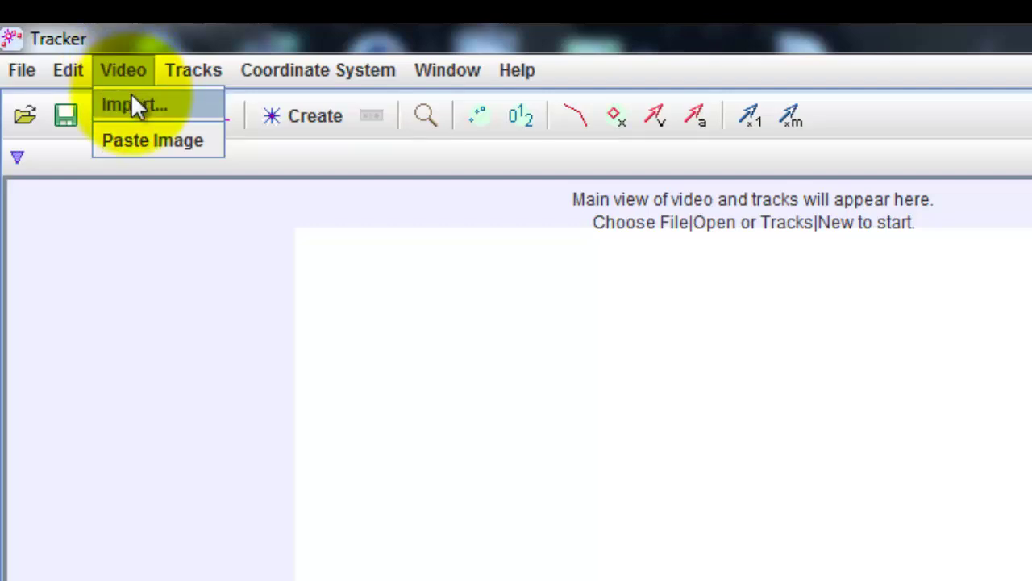
click(132, 103)
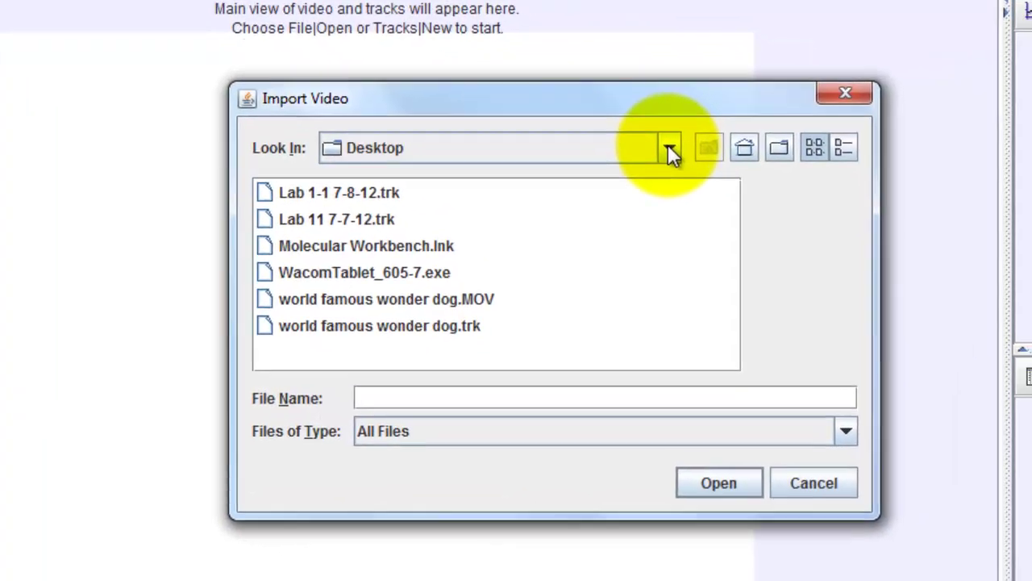
click(670, 149)
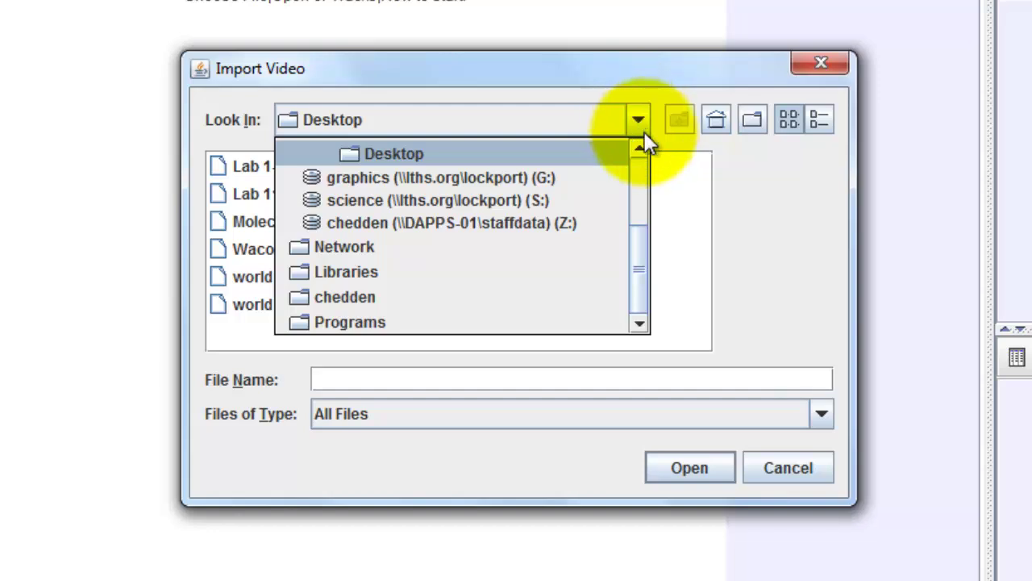
drag(639, 274, 643, 189)
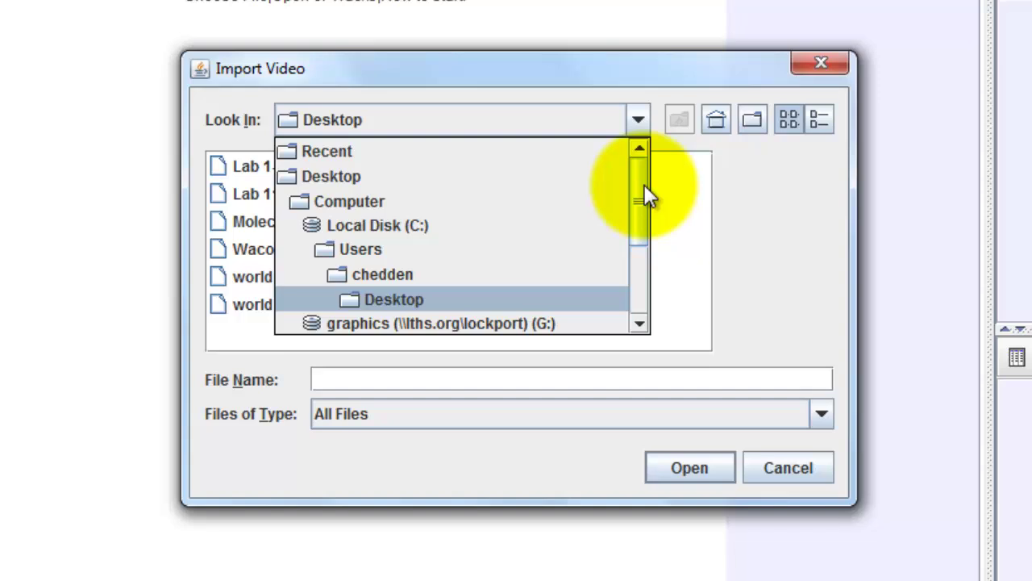
click(476, 297)
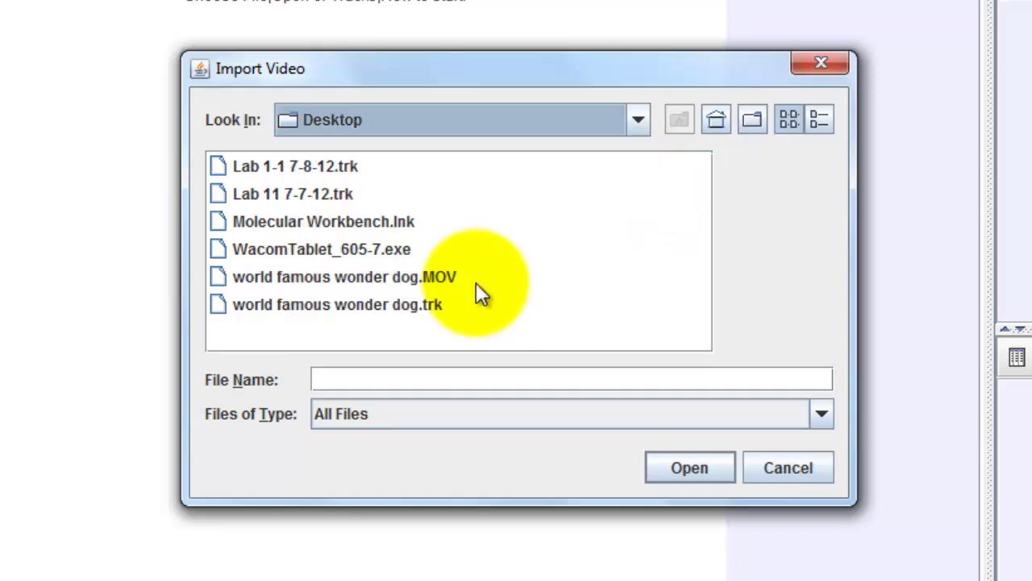
click(394, 283)
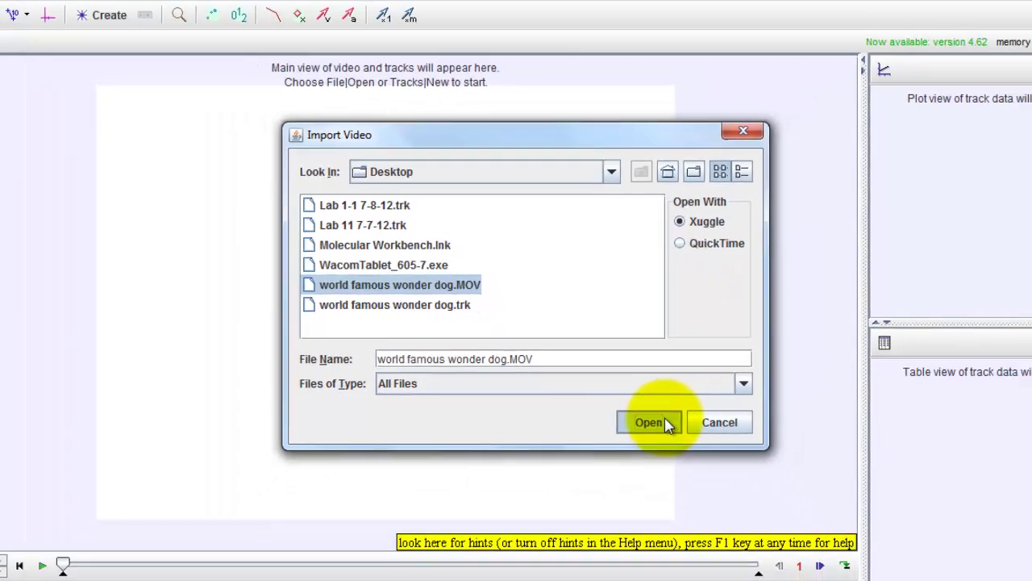
click(666, 423)
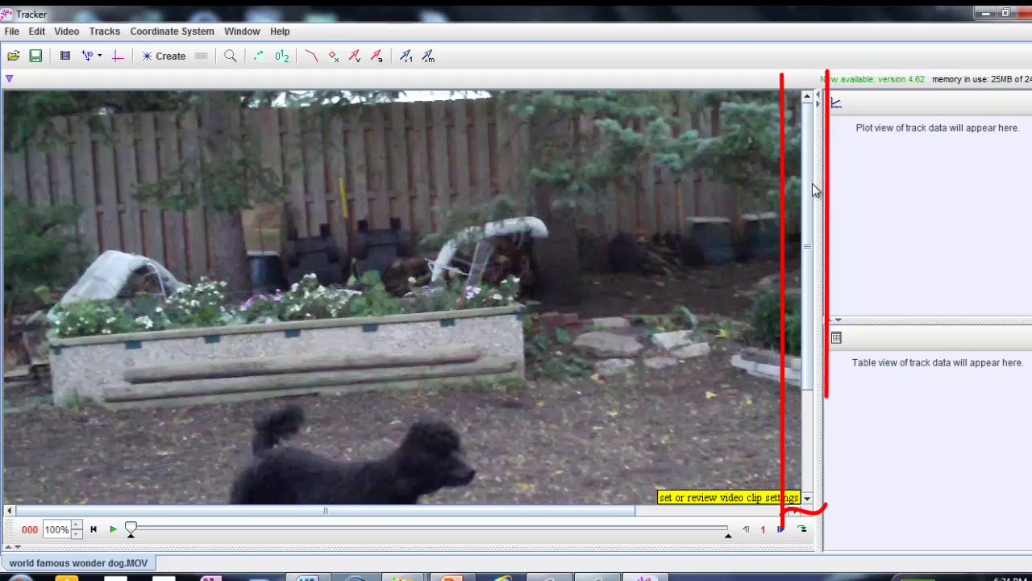
Set the video's zoom to To Fit so the whole frame is displayed
scroll(810, 187, down, 3)
scroll(809, 121, up, 3)
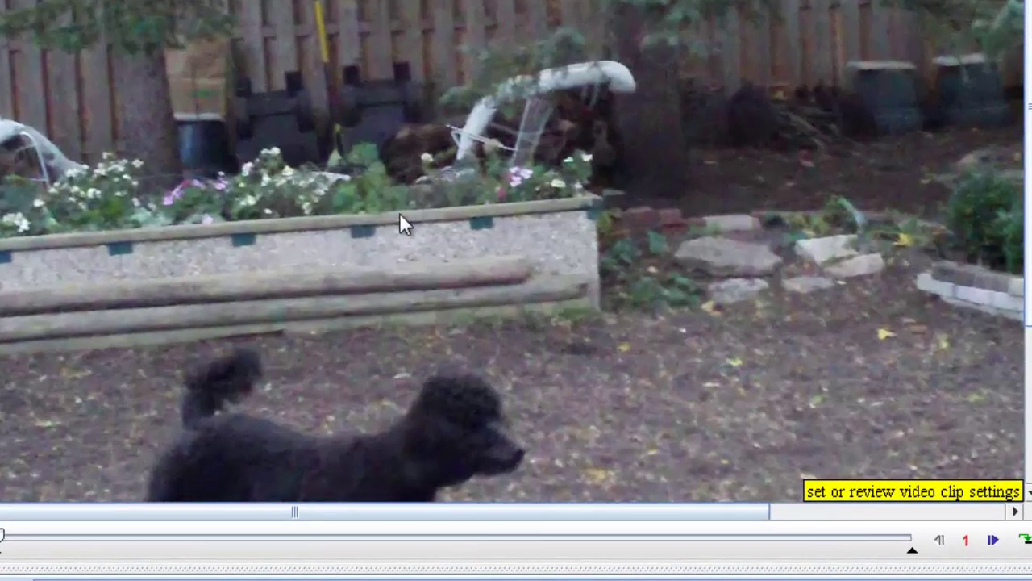
right_click(399, 214)
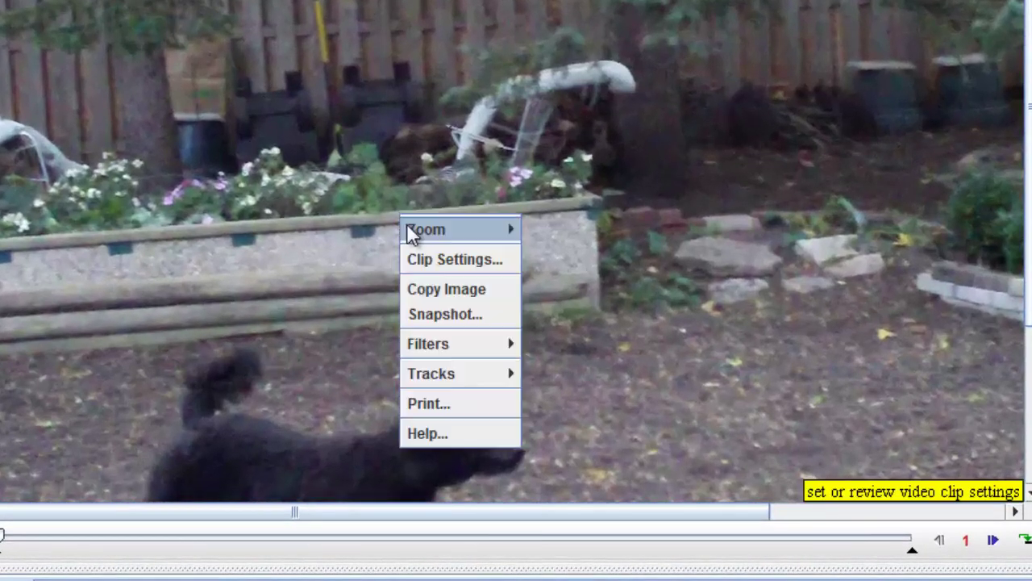
mouse_move(408, 229)
click(541, 230)
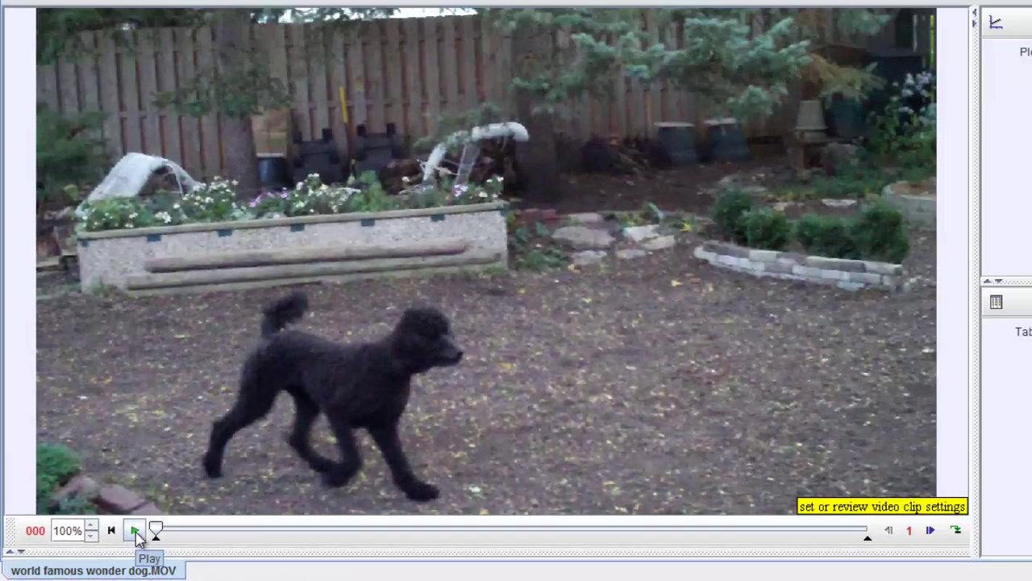
Play the dog video through, reset it to the beginning and start playing it again
click(308, 474)
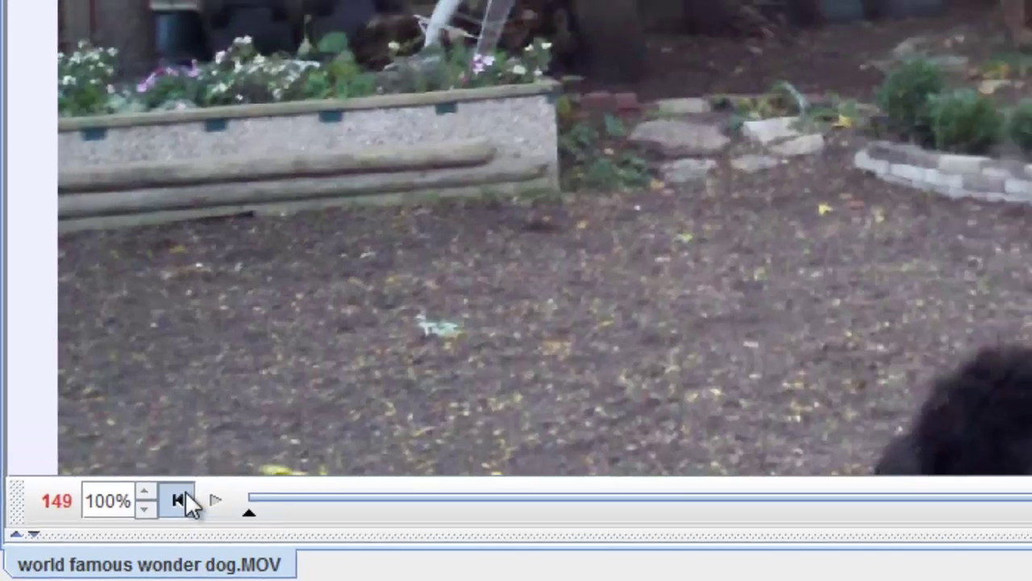
click(195, 493)
click(234, 492)
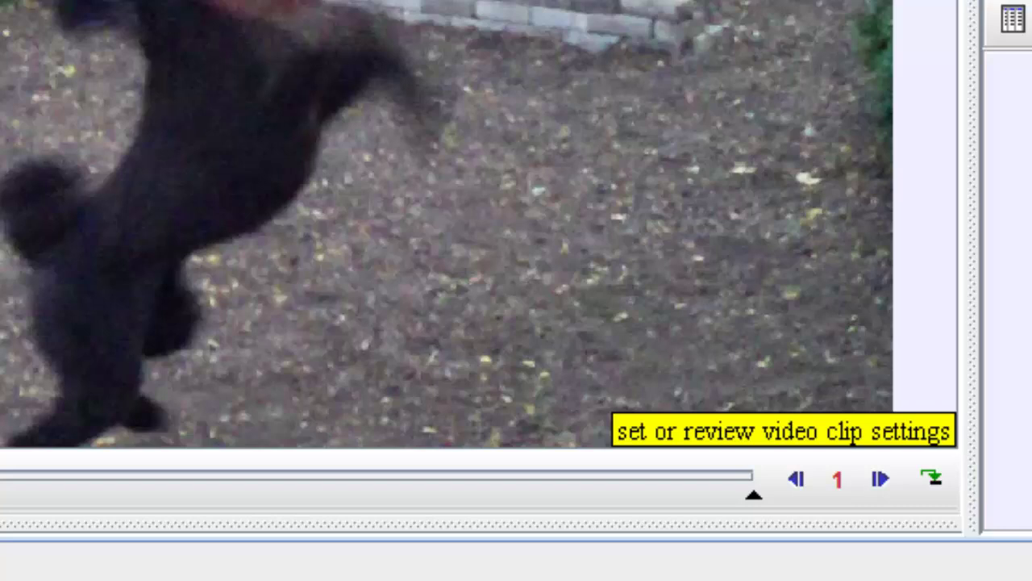
Zoom the video to 2.0x and step forward frame by frame to frame 067, where the ball leaves the dog's nose
right_click(491, 17)
mouse_move(516, 30)
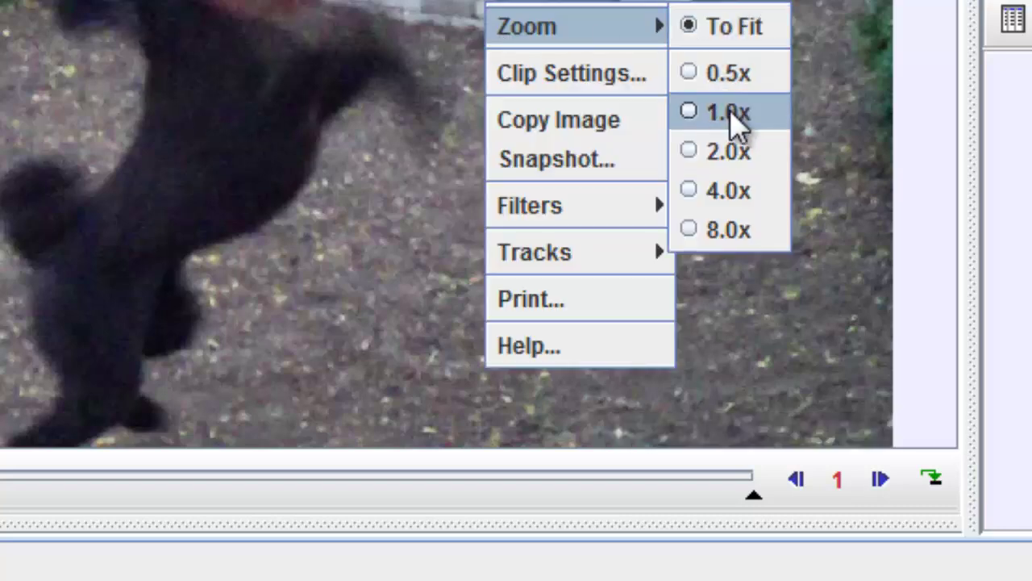
click(725, 152)
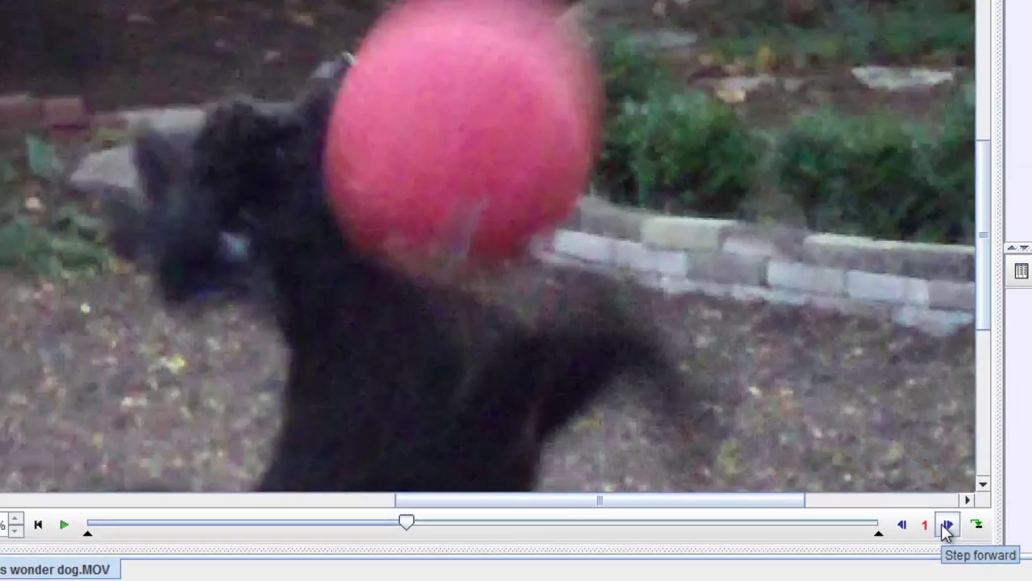
click(947, 525)
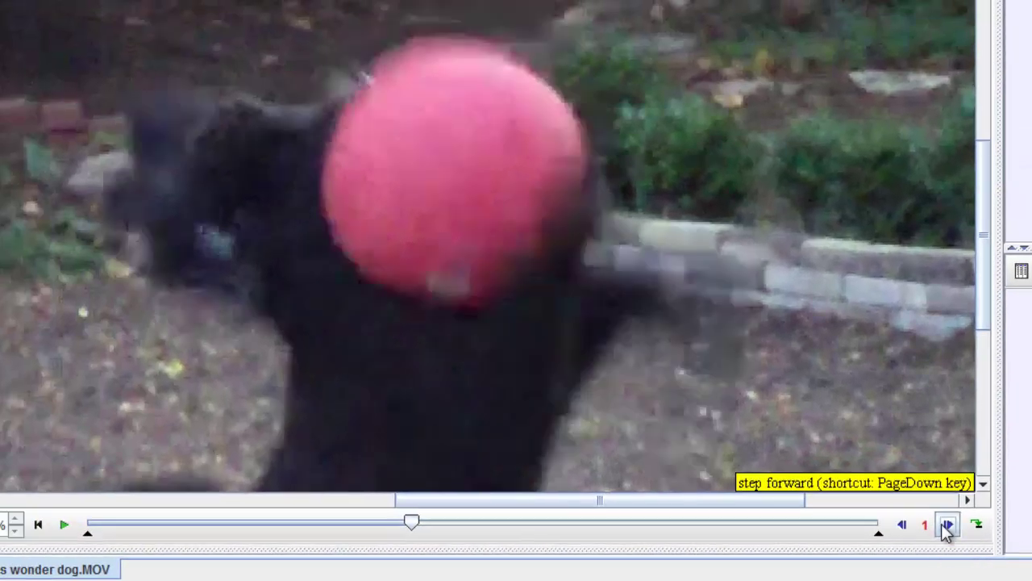
click(947, 525)
click(946, 525)
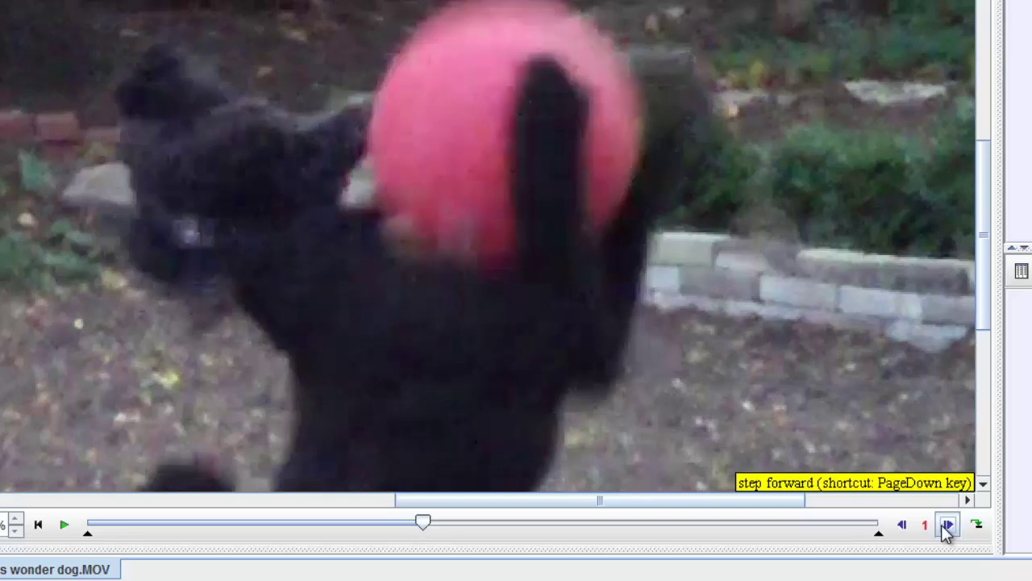
click(947, 525)
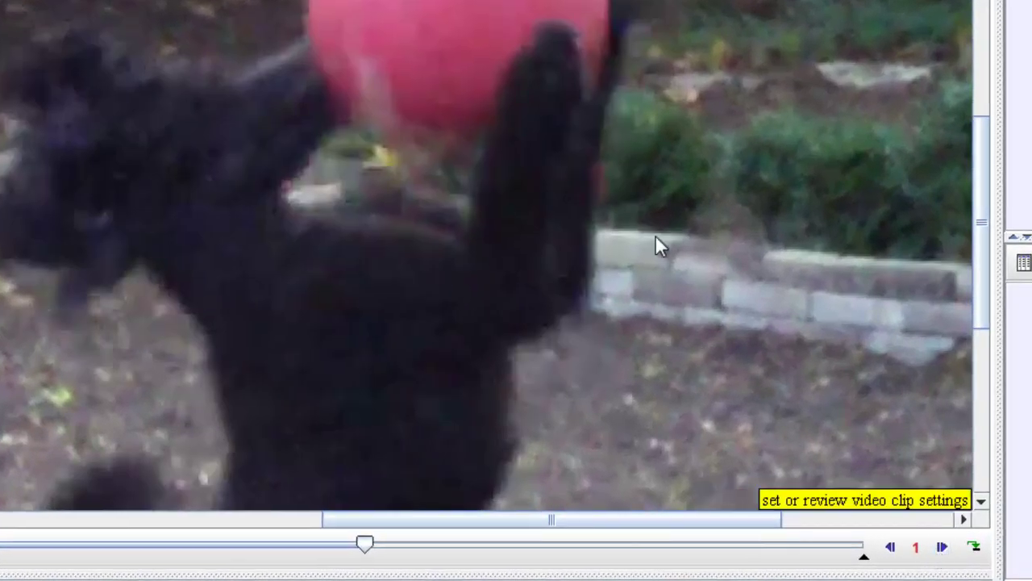
click(942, 547)
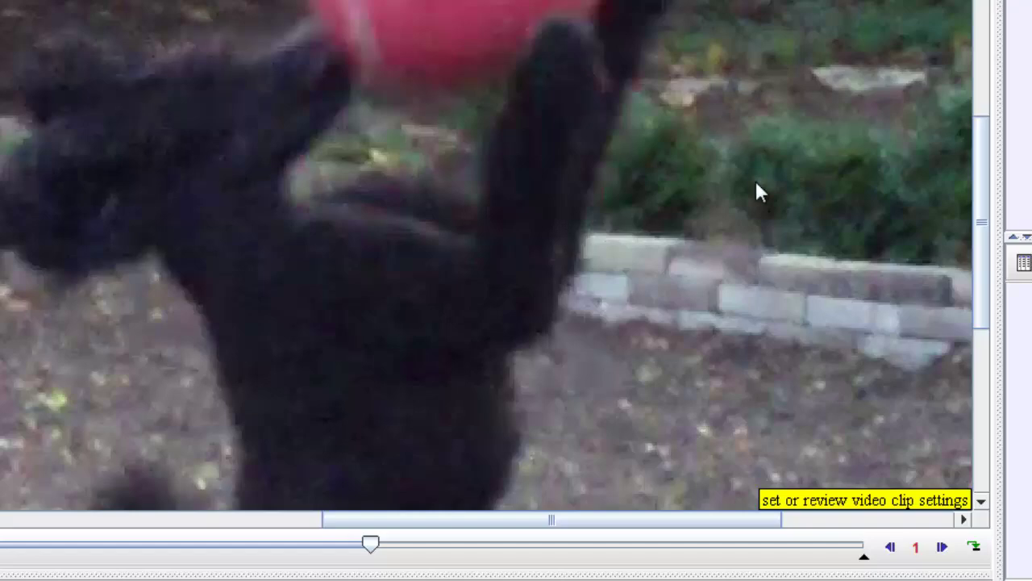
click(941, 547)
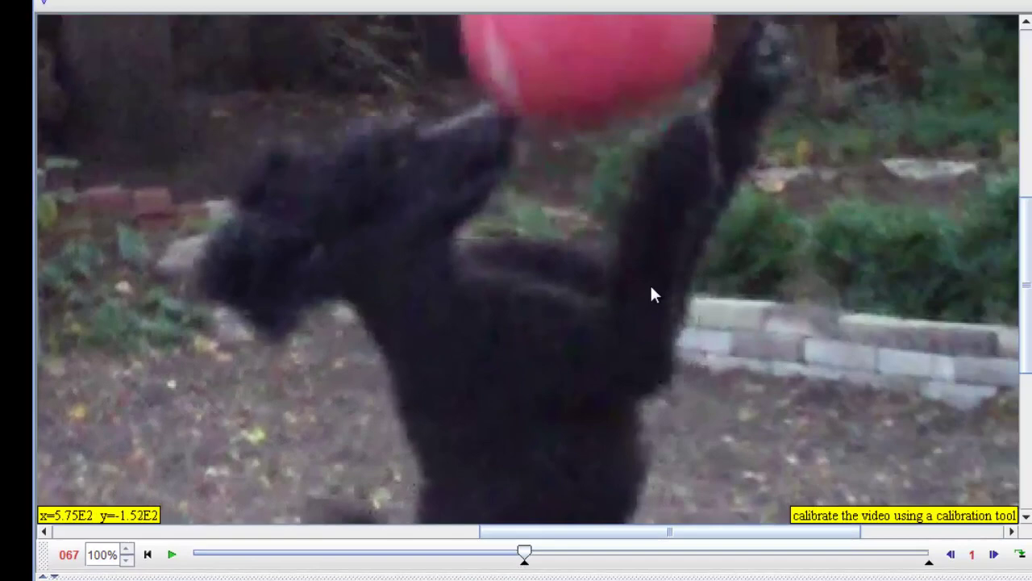
Return the video's zoom to To Fit and play the clip from frame 067 until the ball comes back down
right_click(650, 284)
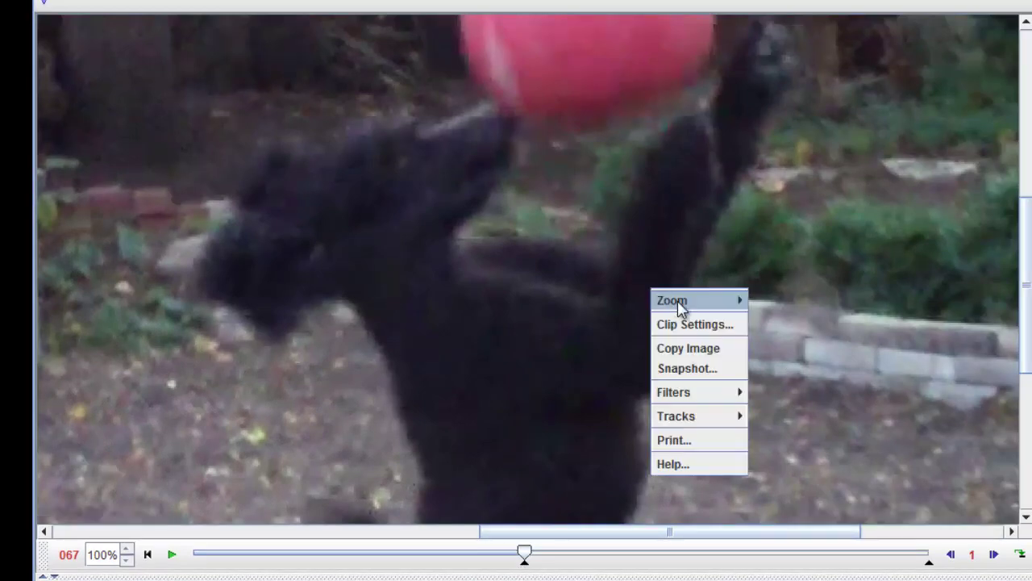
mouse_move(678, 300)
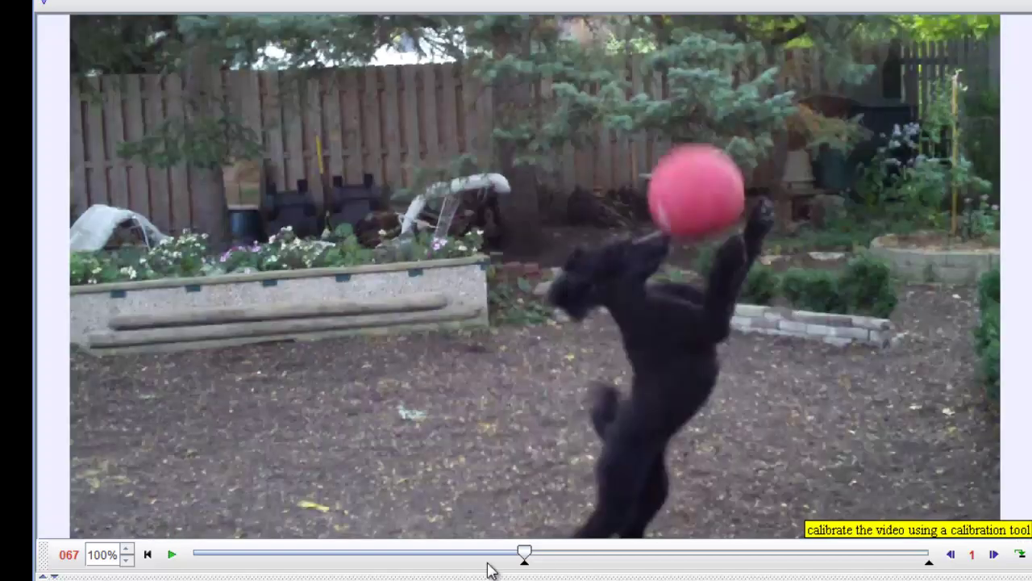
click(171, 555)
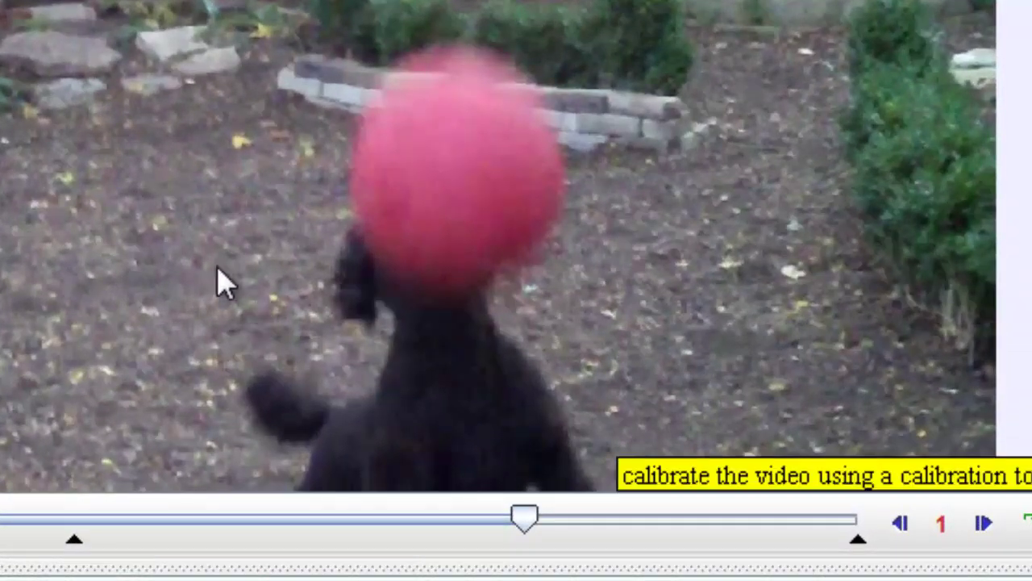
Step back frame by frame to just before the ball lands on the dog and set the clip's end to frame 111
click(903, 527)
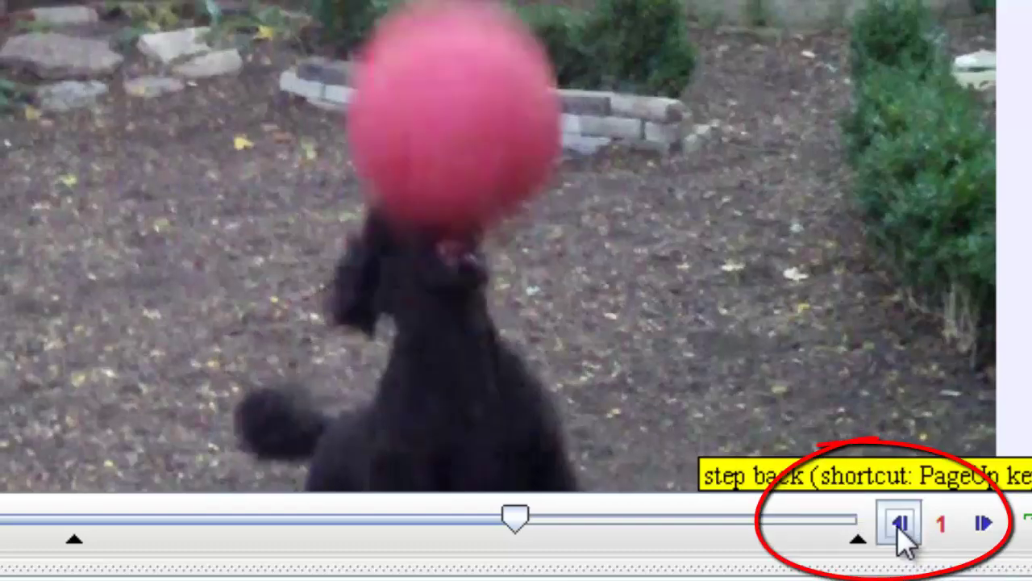
click(897, 525)
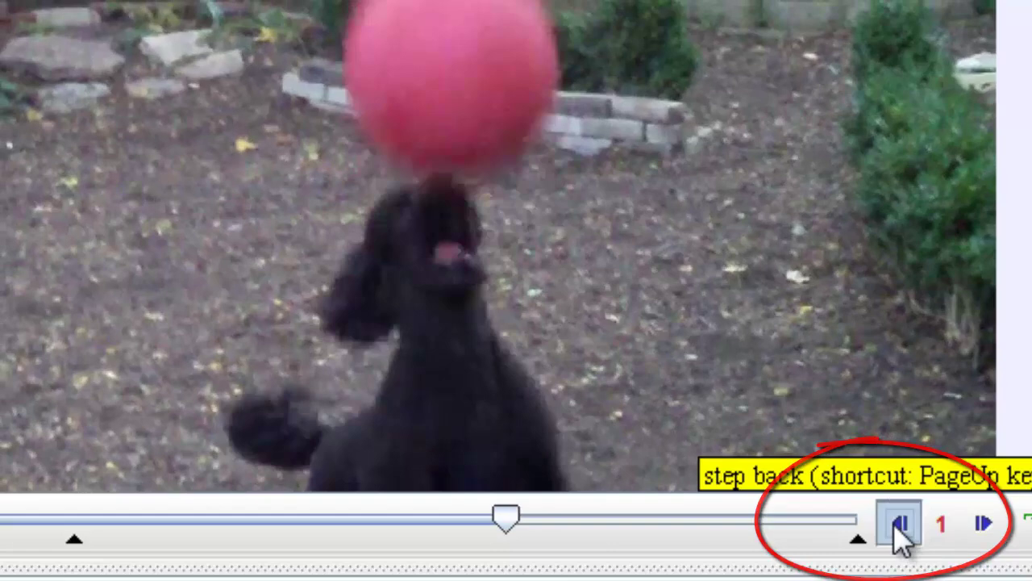
click(896, 525)
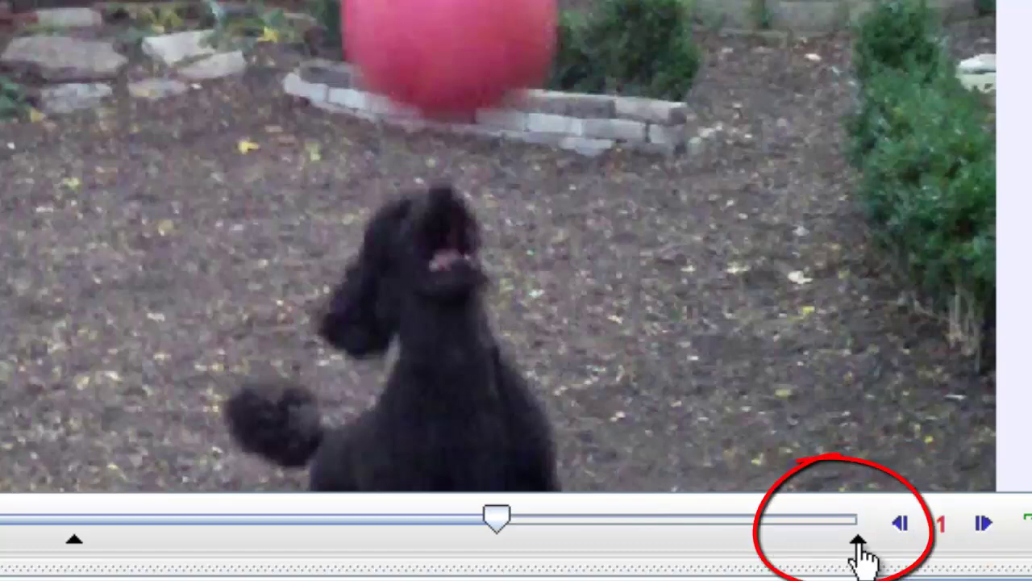
mouse_move(859, 552)
mouse_down()
mouse_move(509, 557)
mouse_move(516, 560)
mouse_up()
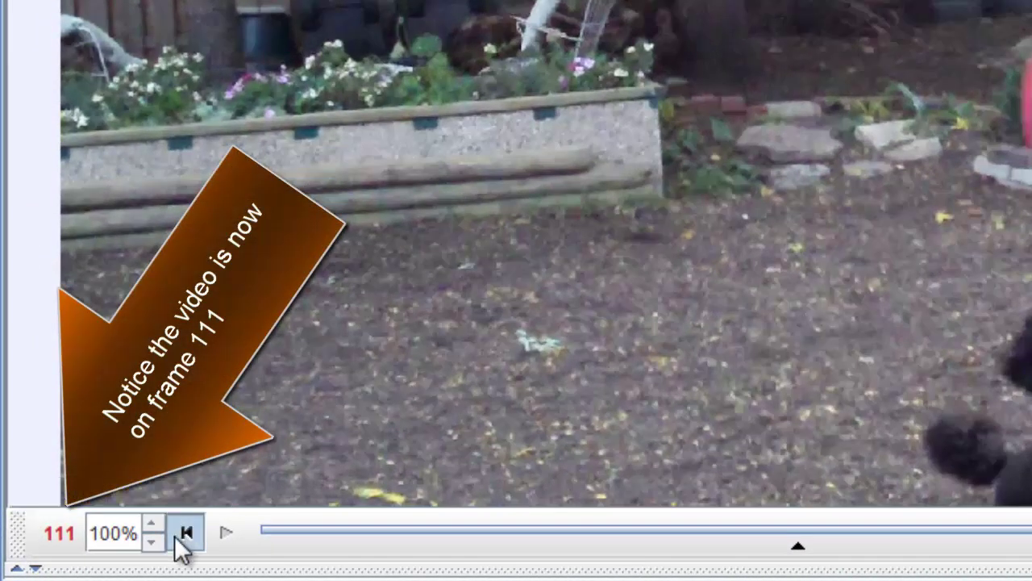
Reset the trimmed clip to its start, play it through to frame 111 and return it to frame 067
click(185, 532)
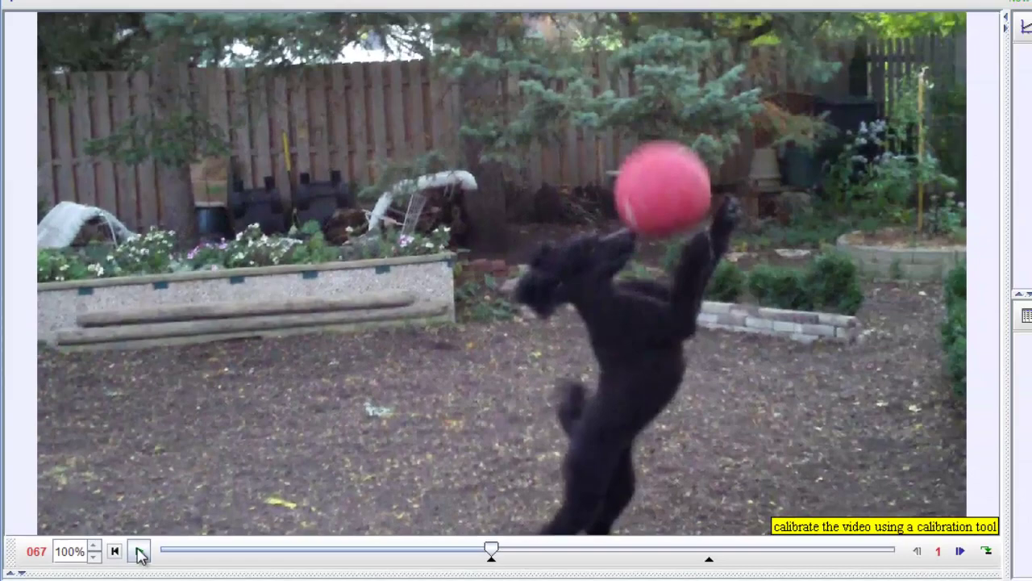
click(208, 536)
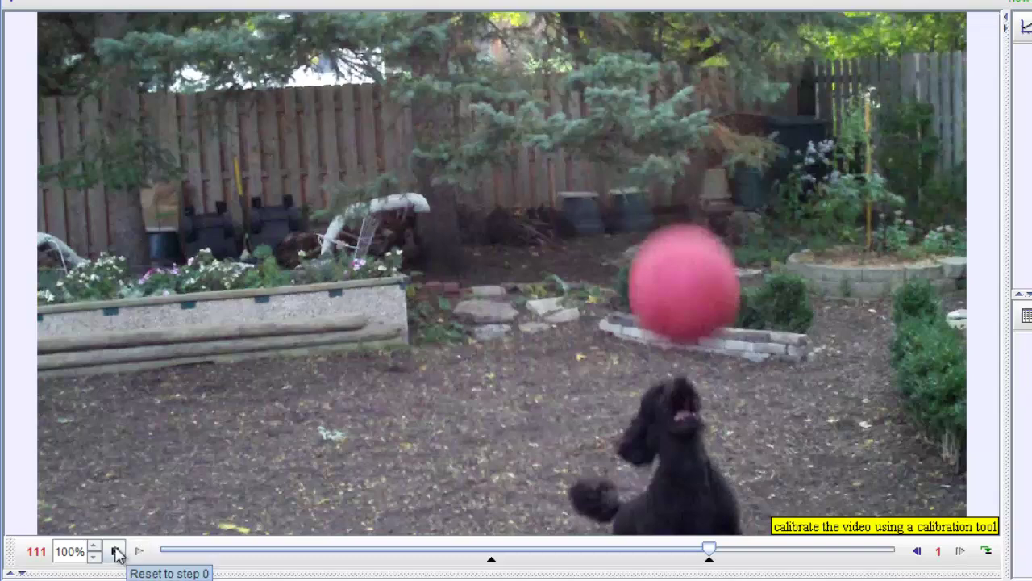
click(115, 551)
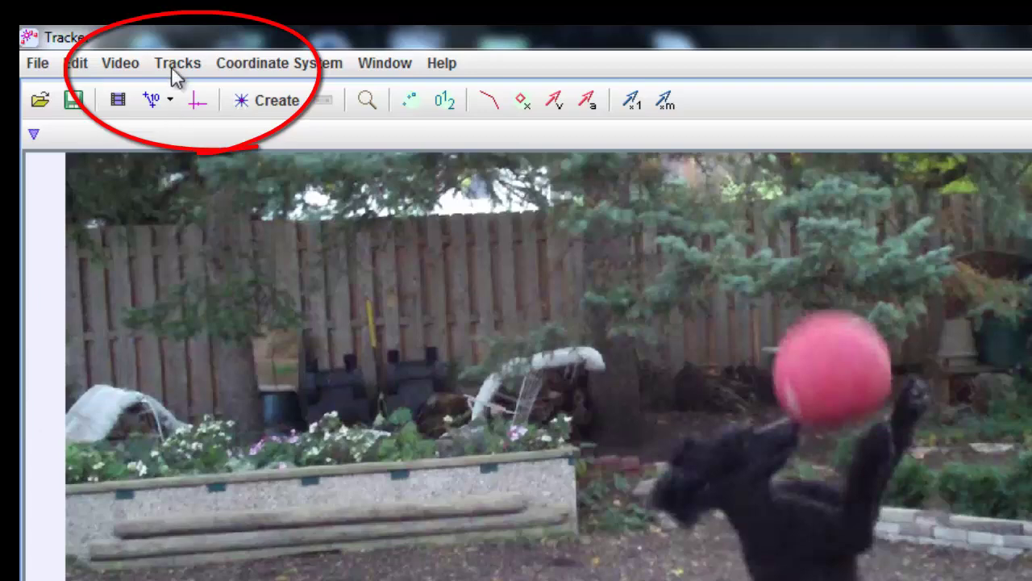
Create a new point mass track and delete it
click(175, 71)
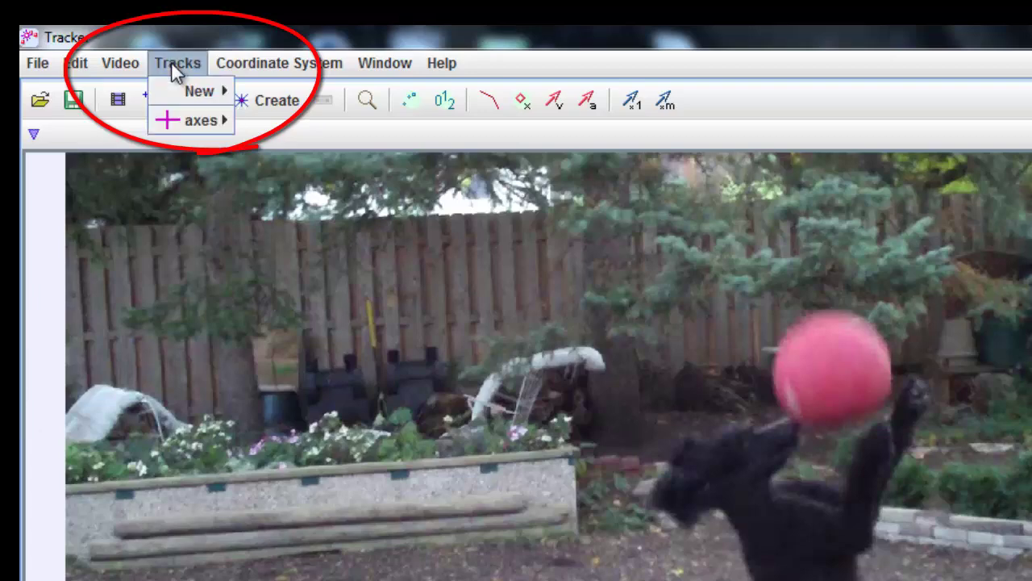
mouse_move(172, 81)
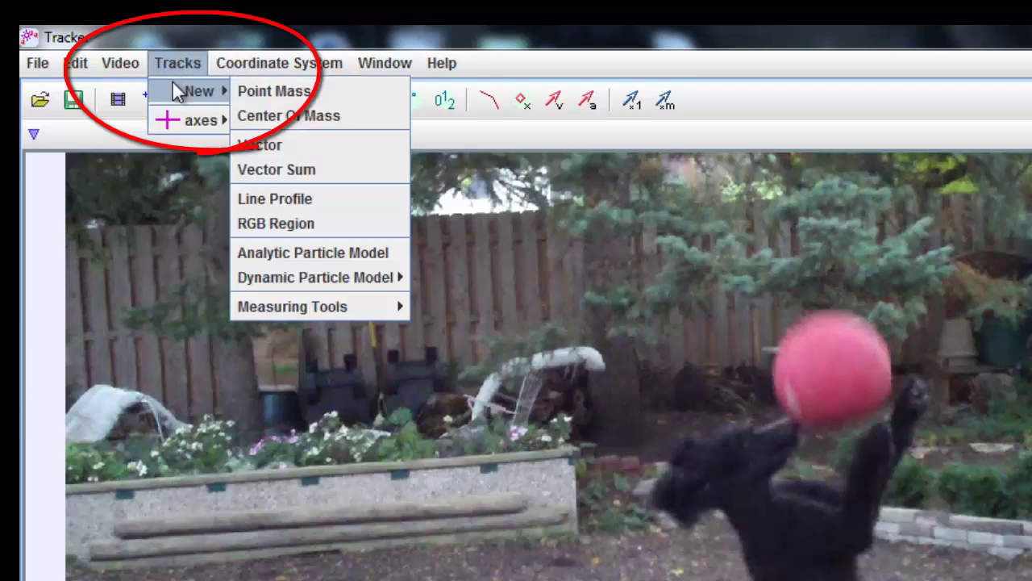
click(261, 93)
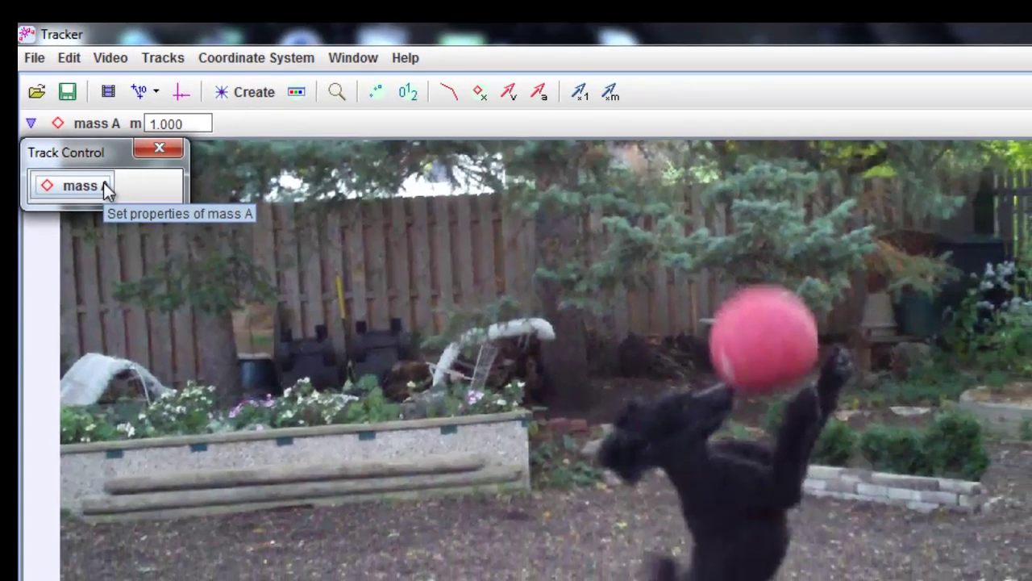
click(103, 186)
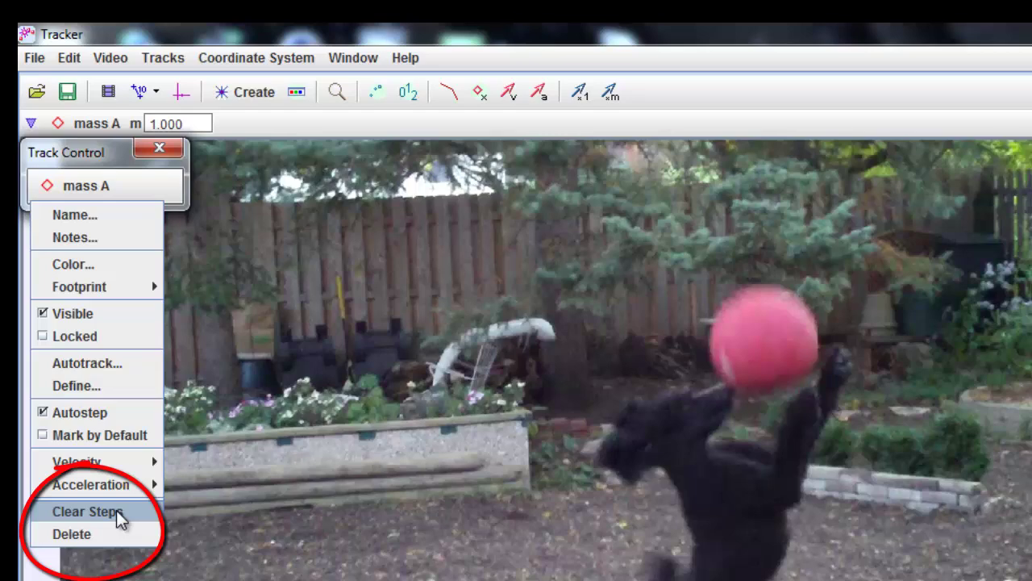
click(77, 534)
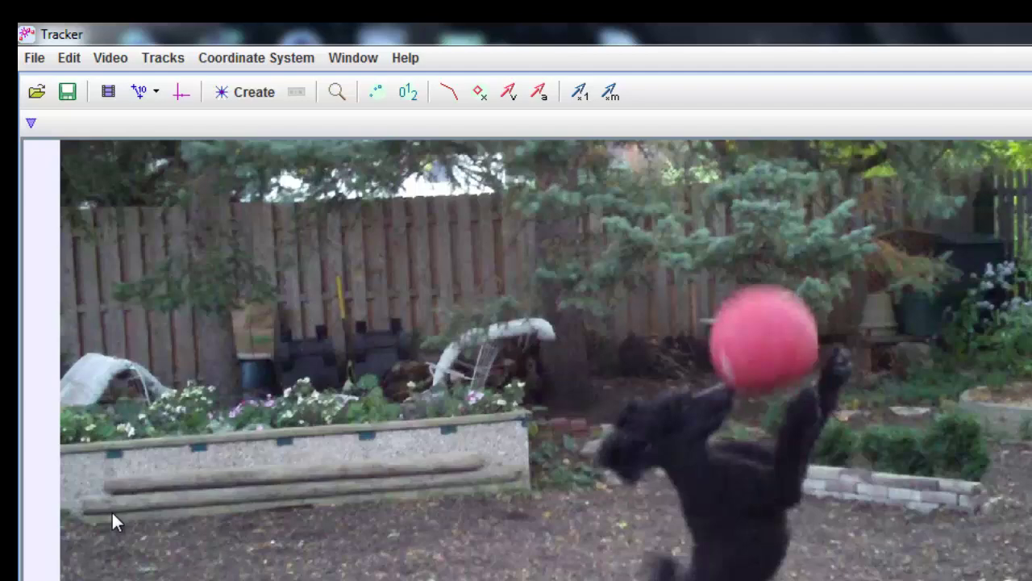
Create a new point mass track for tracking the ball
click(161, 62)
mouse_move(231, 68)
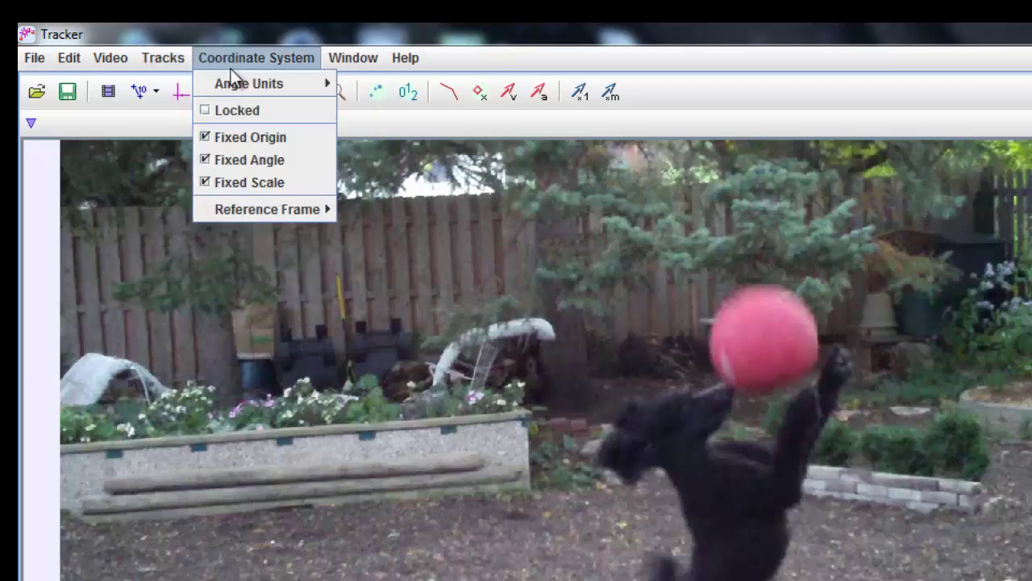
mouse_move(183, 57)
mouse_move(208, 87)
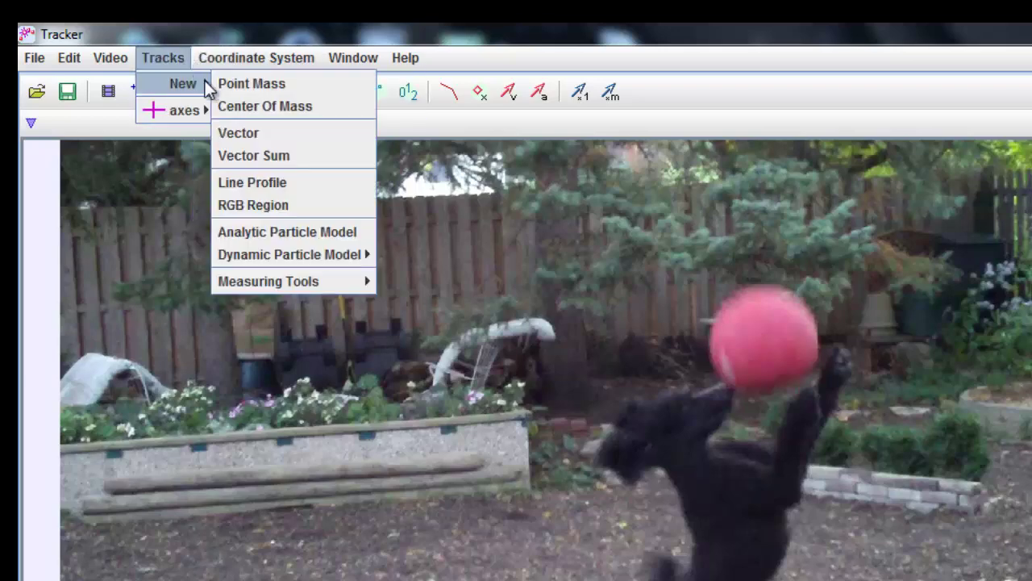
click(273, 86)
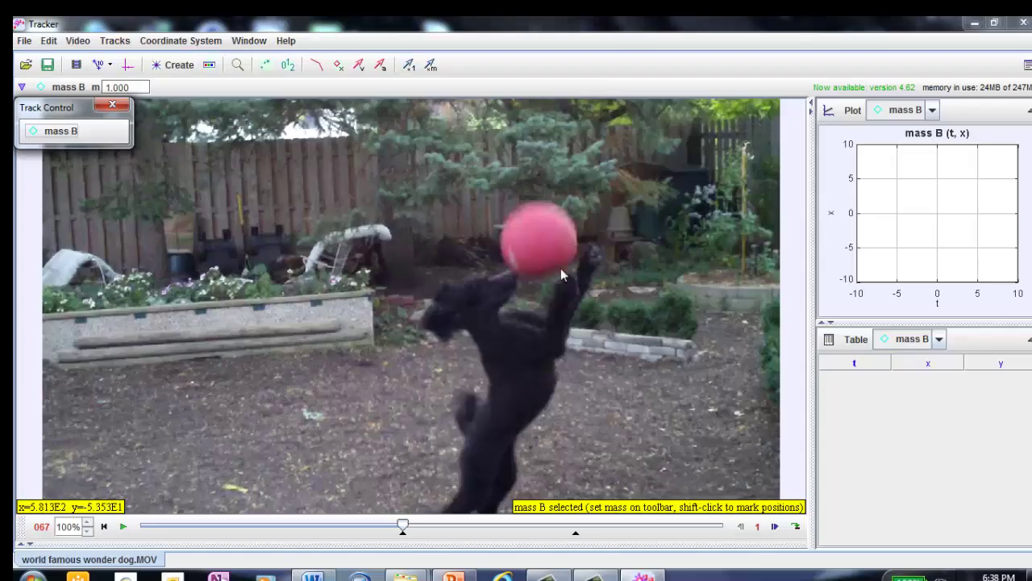
Zoom in on the ball and mark its lower edge as the point mass position in the first frames from frame 067
right_click(624, 255)
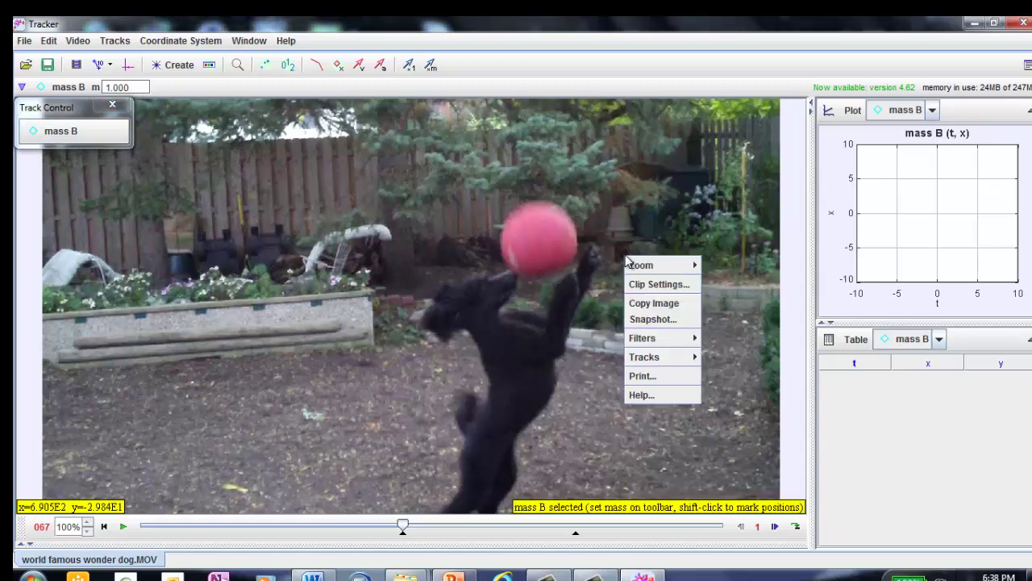
mouse_move(645, 265)
click(711, 316)
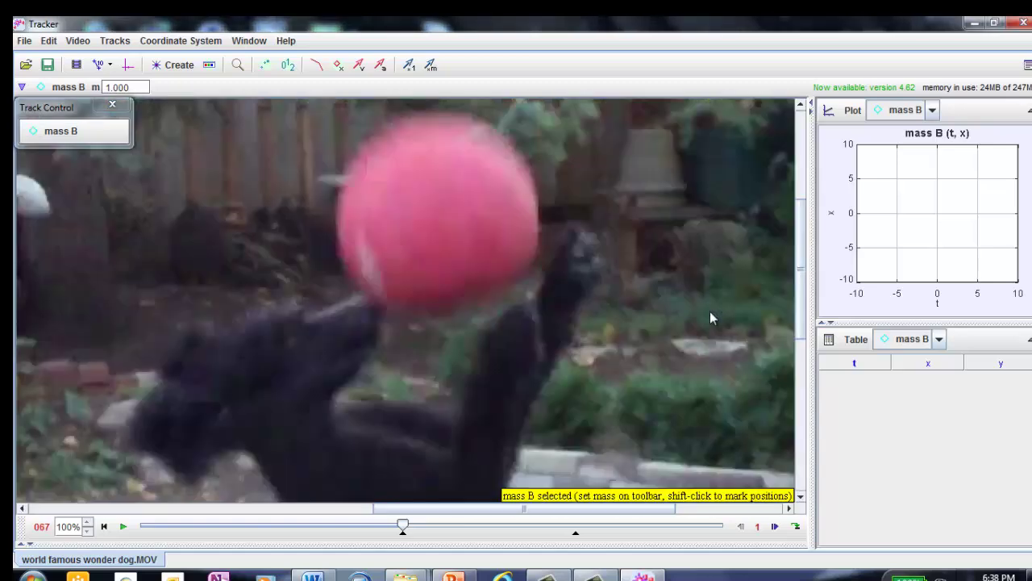
scroll(660, 287, up, 1)
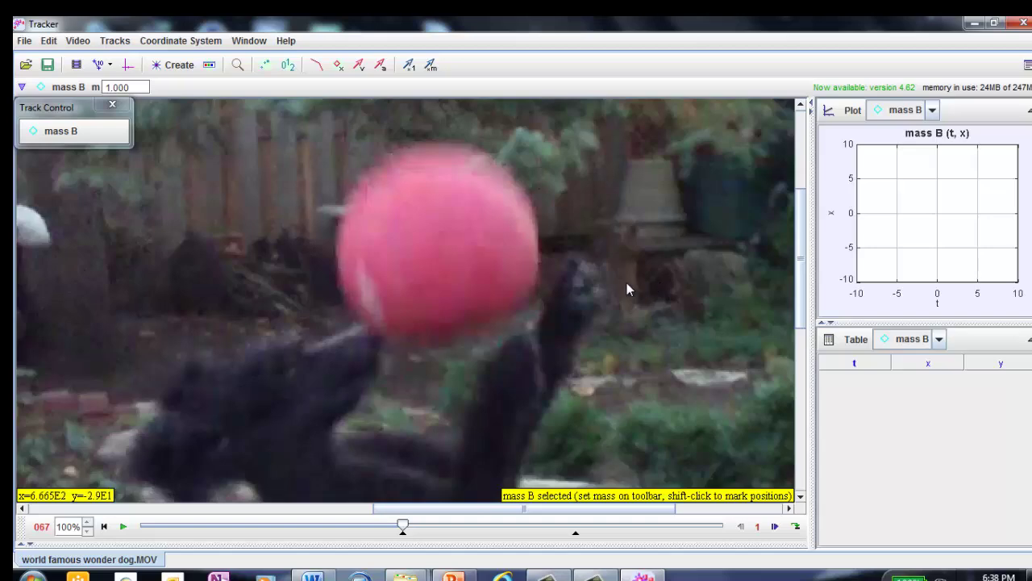
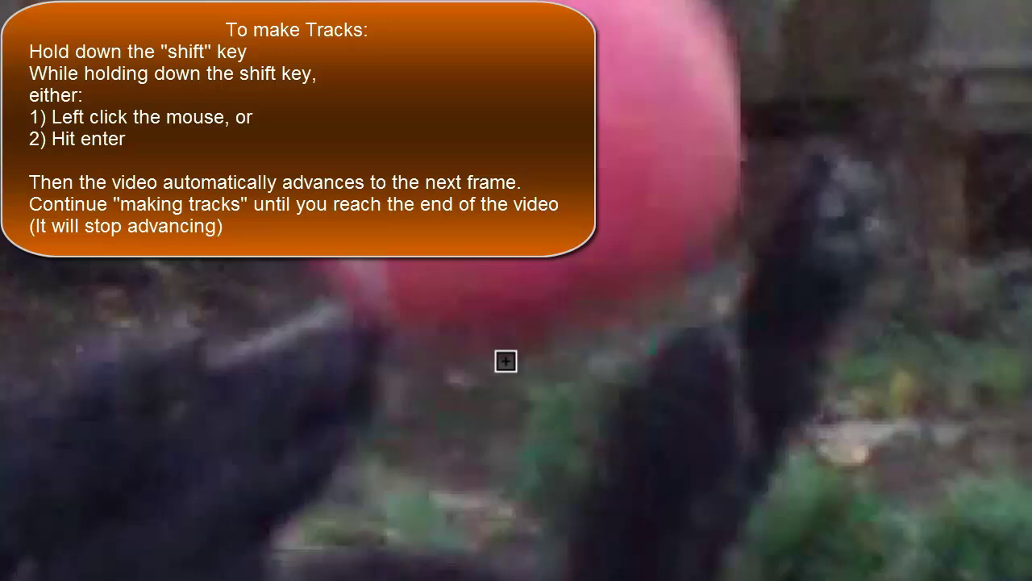
shift+click(506, 361)
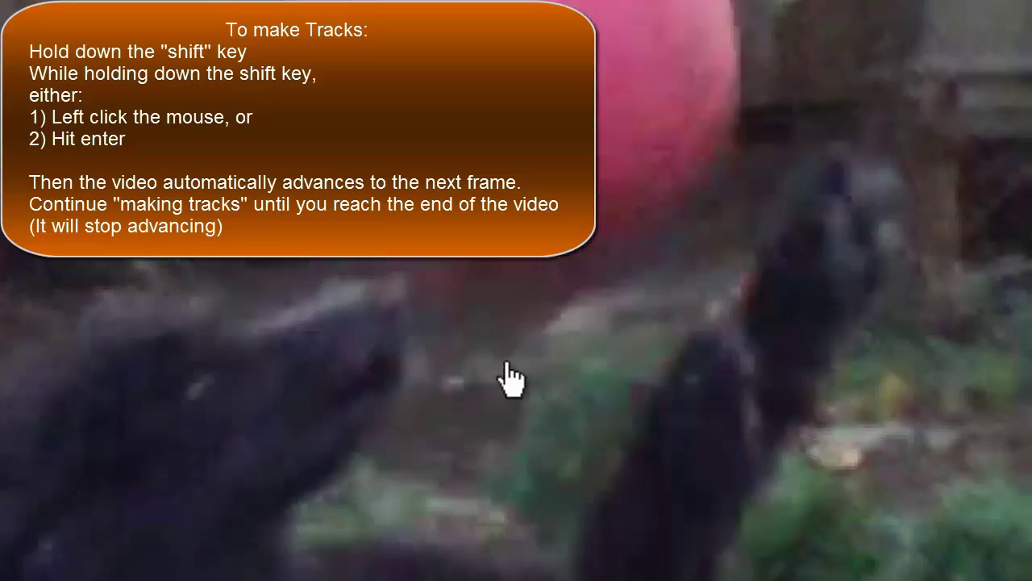
shift+click(506, 362)
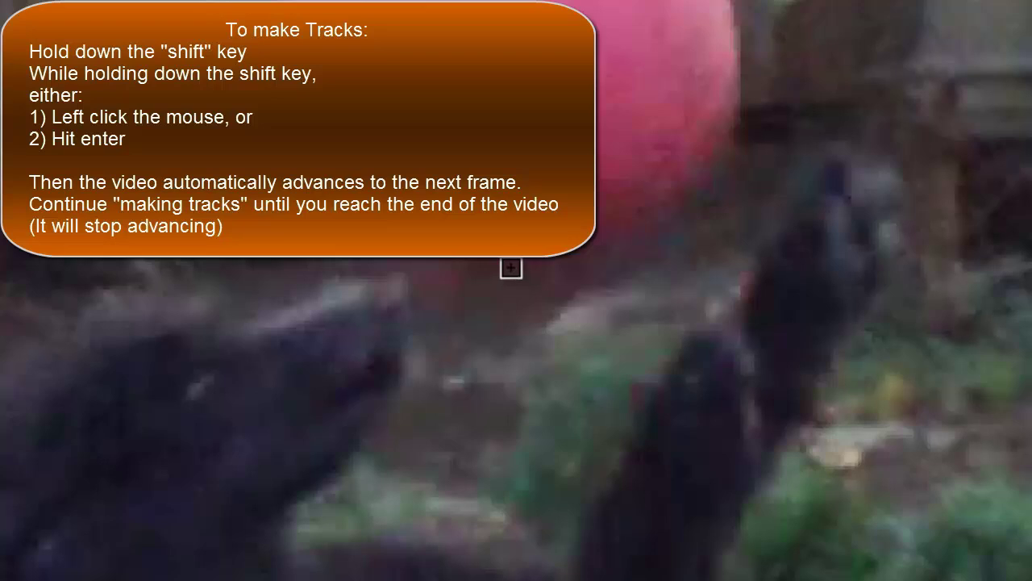
shift+click(511, 269)
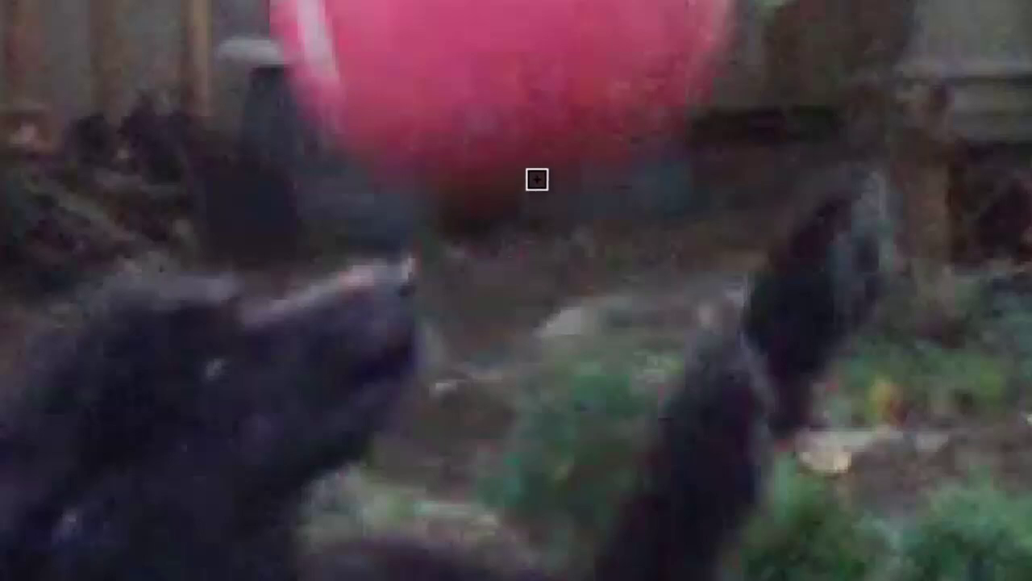
shift+click(527, 192)
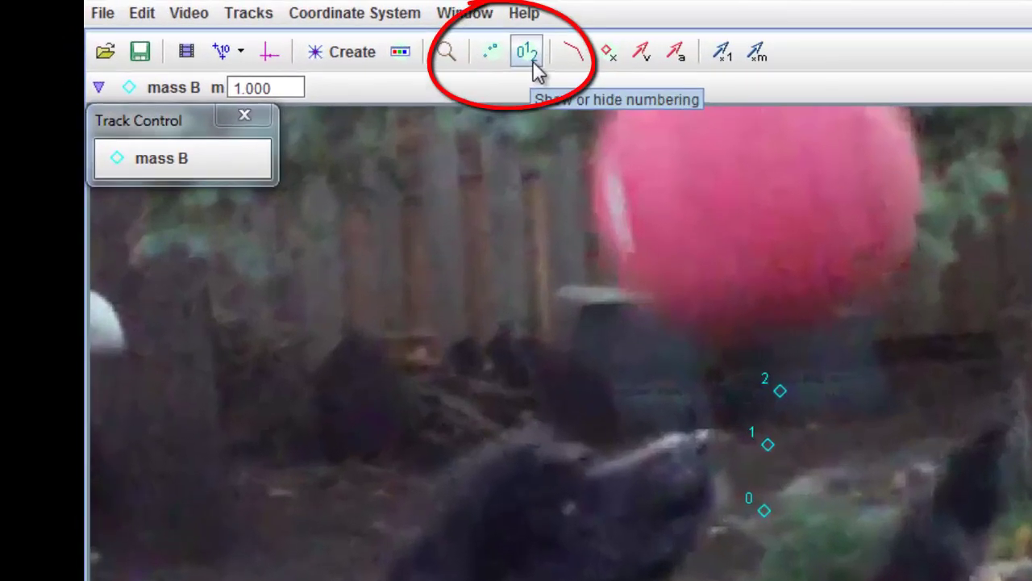
Hide the numbering of the marked points and set the trail length to No trails
click(533, 63)
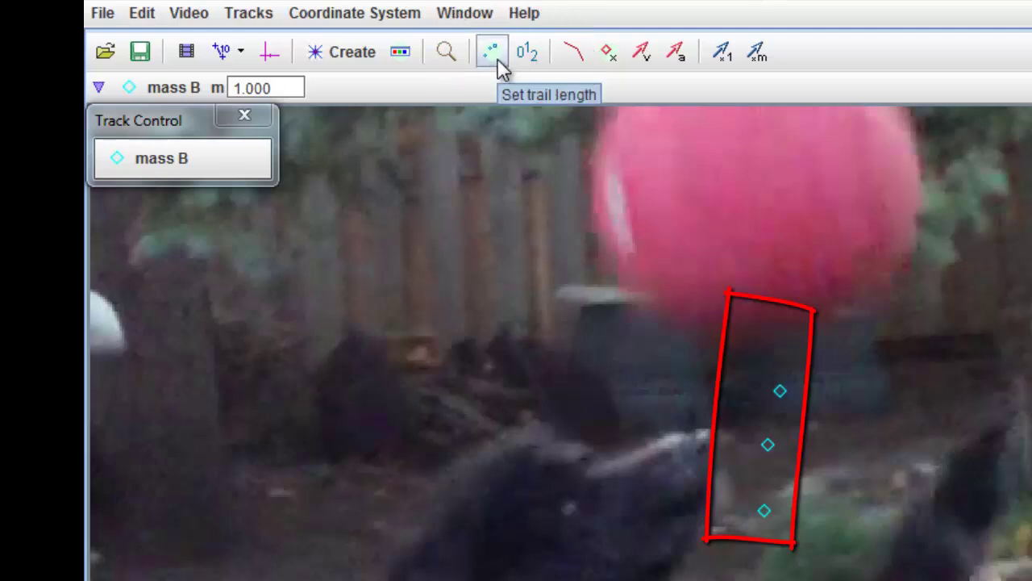
click(500, 68)
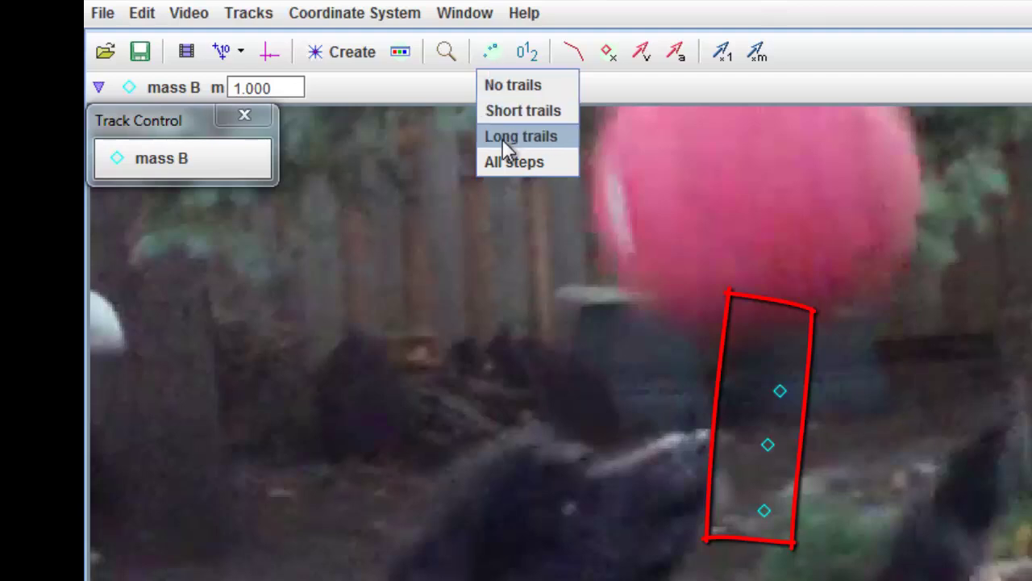
click(516, 80)
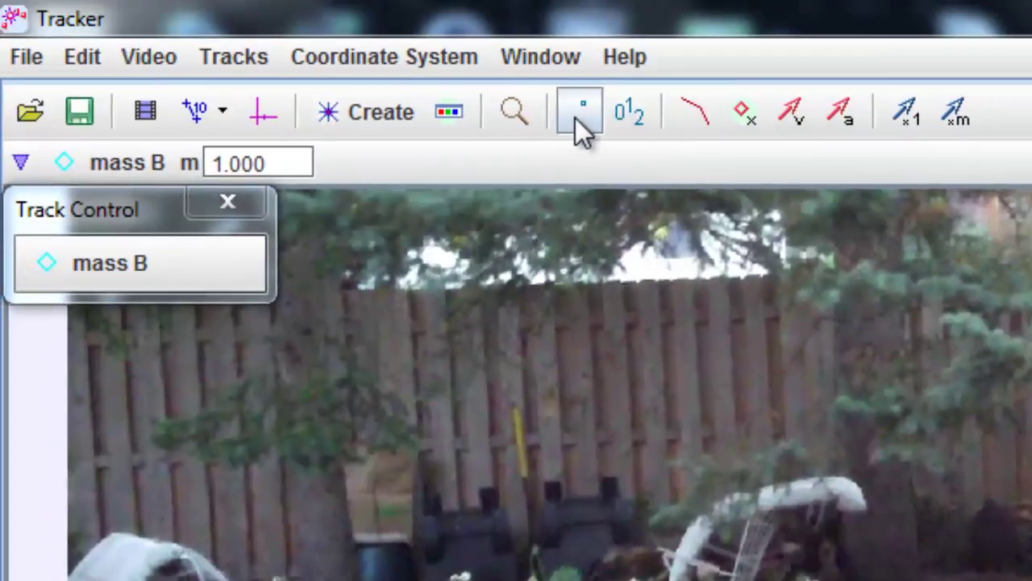
Set the trail length to Short trails, and at frame 111 switch it to All steps
click(576, 119)
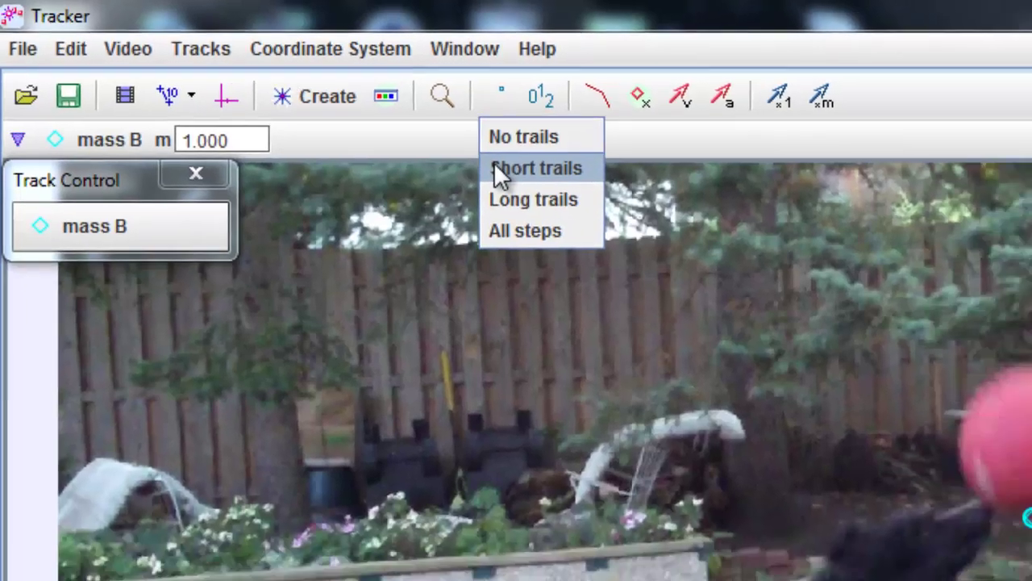
click(597, 196)
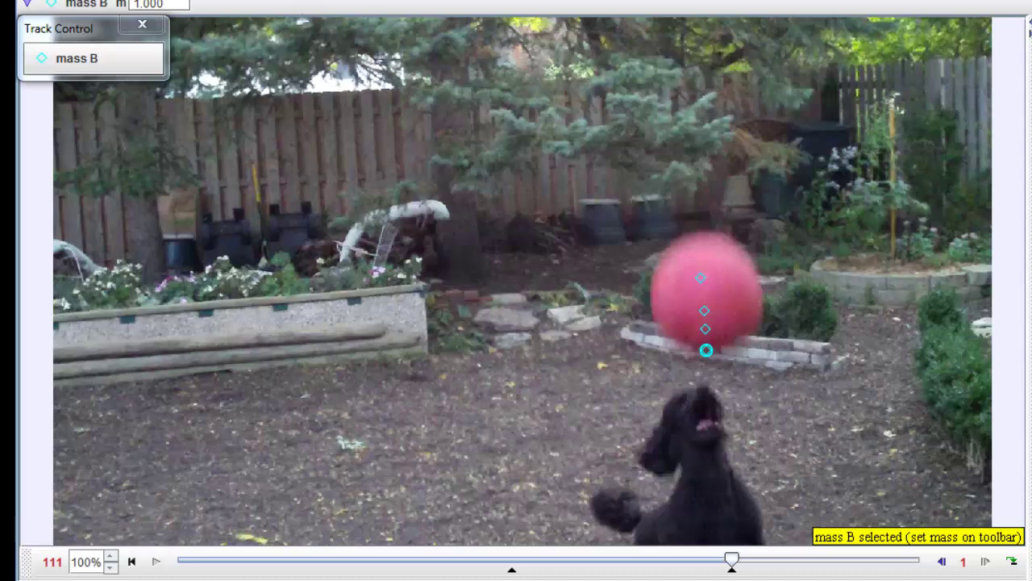
click(336, 1)
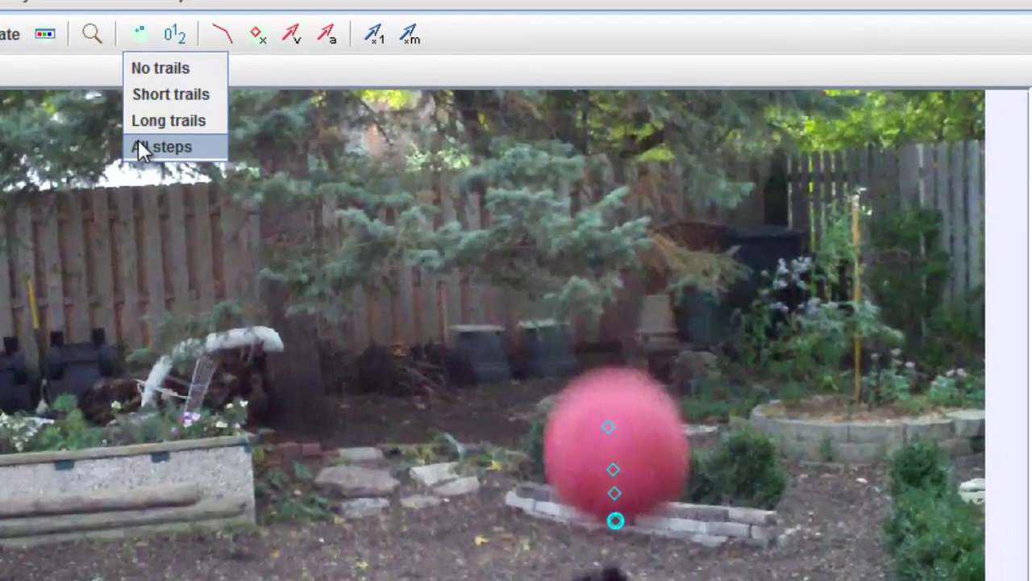
click(138, 149)
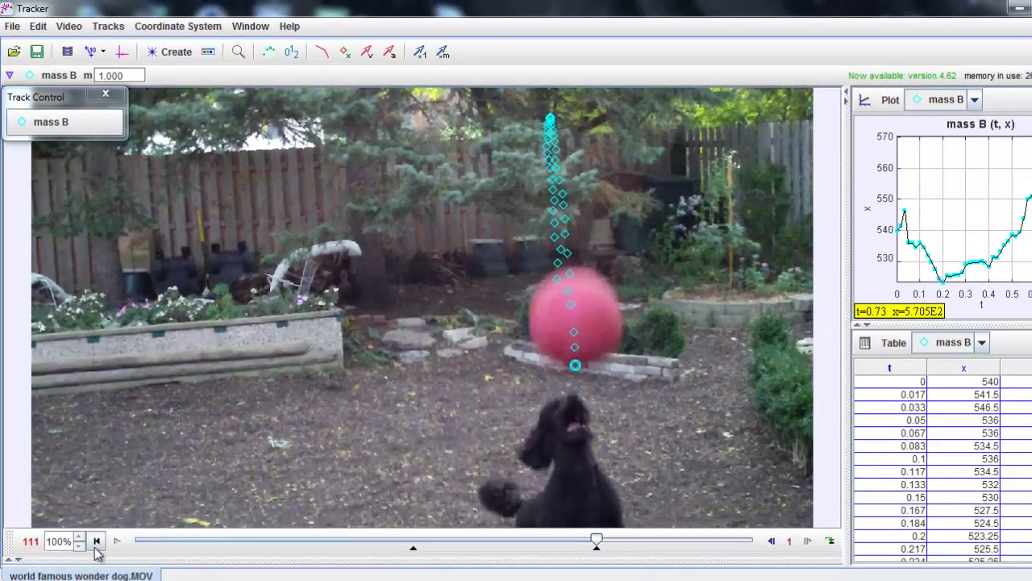
Return the clip to frame 067 and set the trail length to Short trails
click(96, 541)
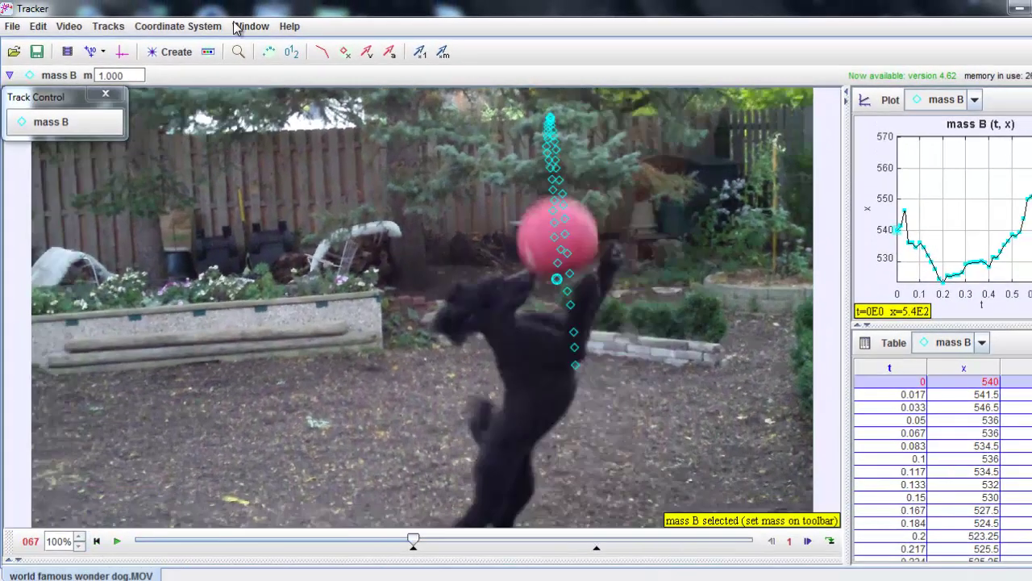
click(269, 52)
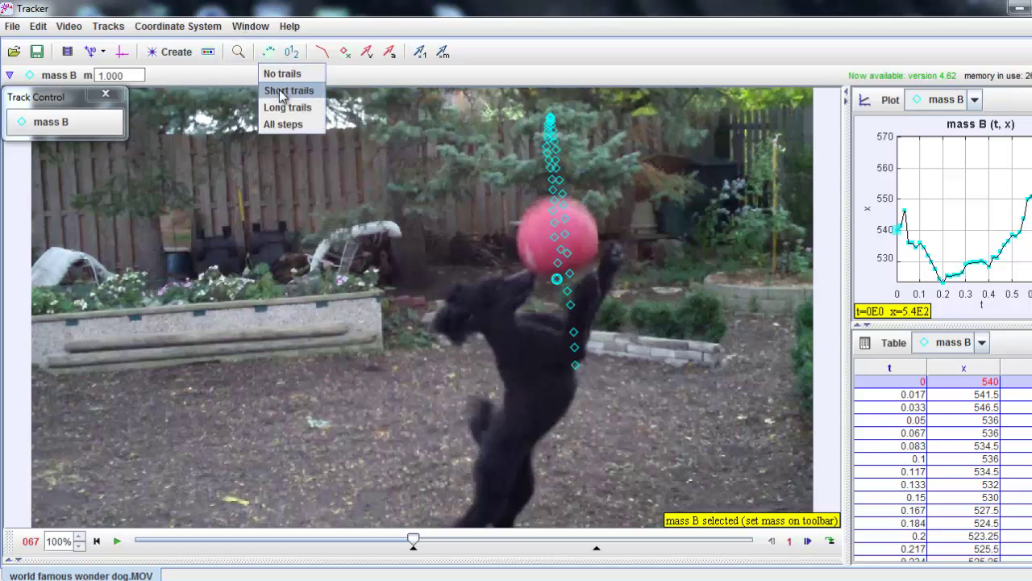
click(283, 92)
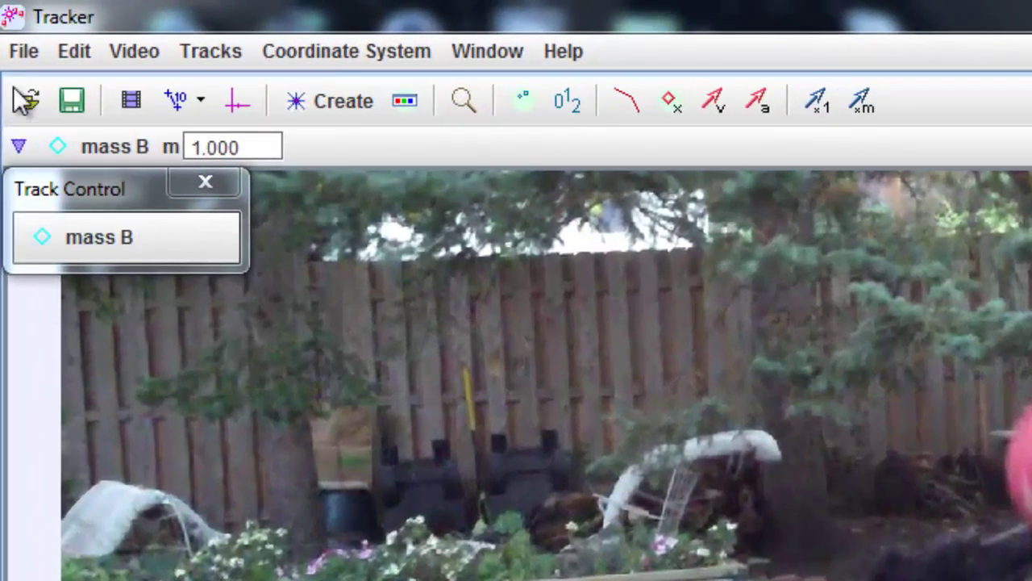
Save the tab on the Desktop as a Tracker file named Lab 1-1 followed by the date
click(25, 51)
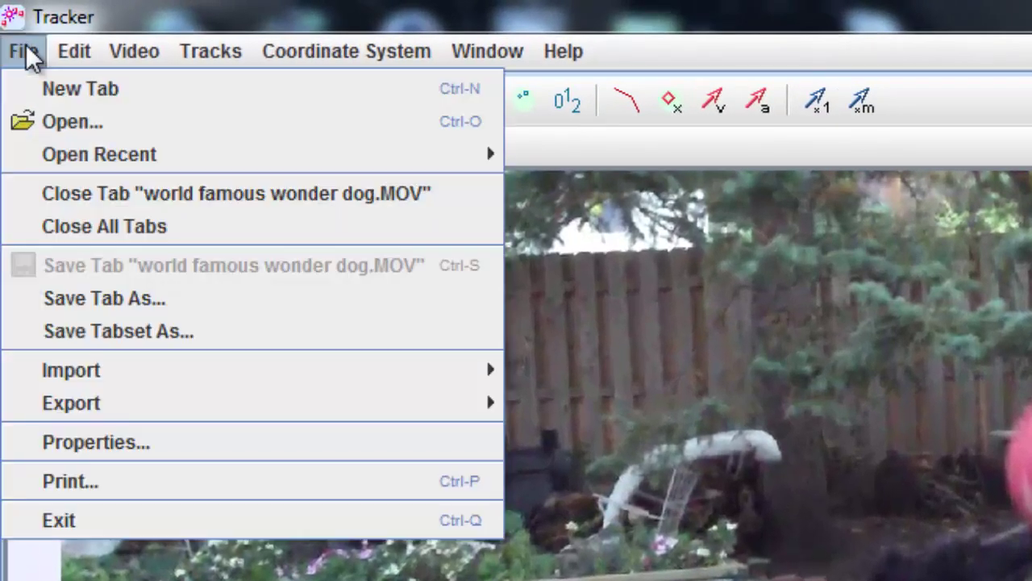
click(71, 298)
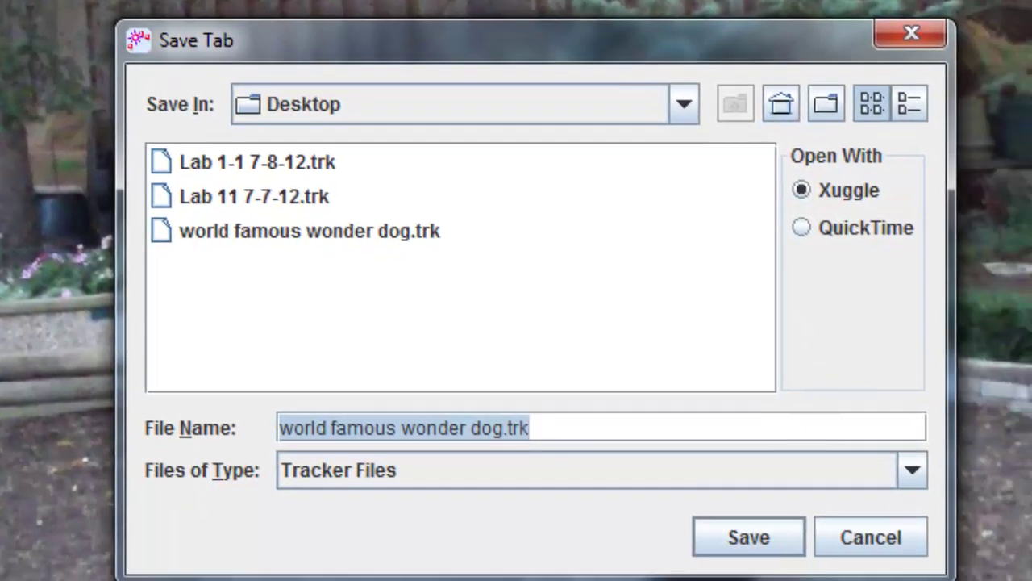
text(Lab 1-1)
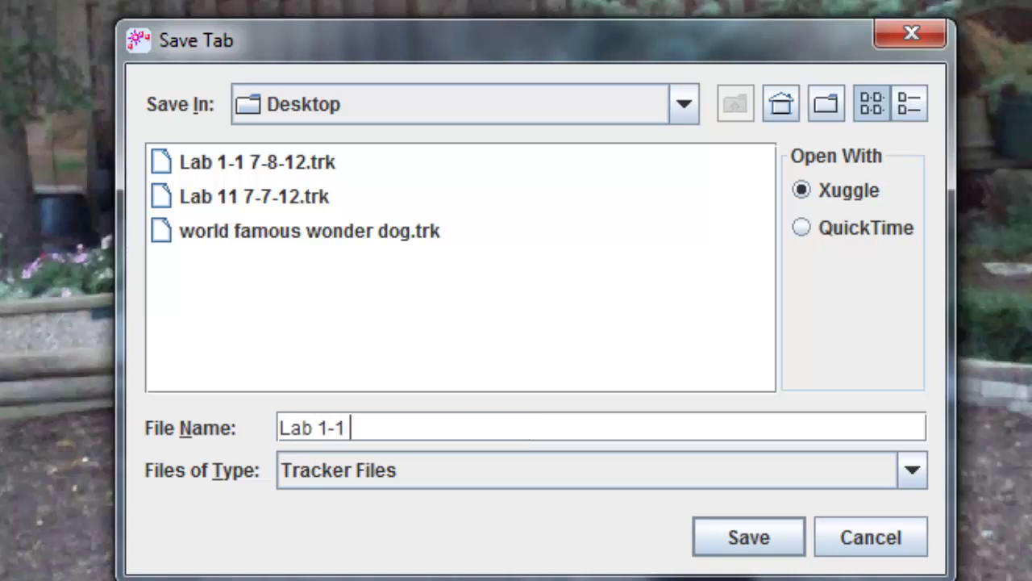
text( 7--12)
click(760, 554)
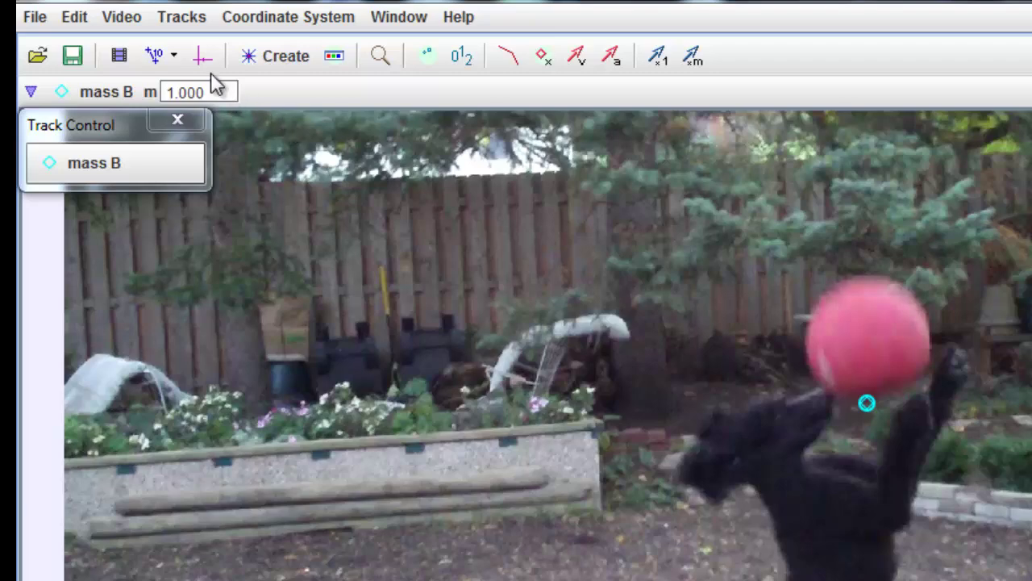
Show the coordinate axes and rotate the x-axis freehand to about -171.2° from horizontal
click(208, 62)
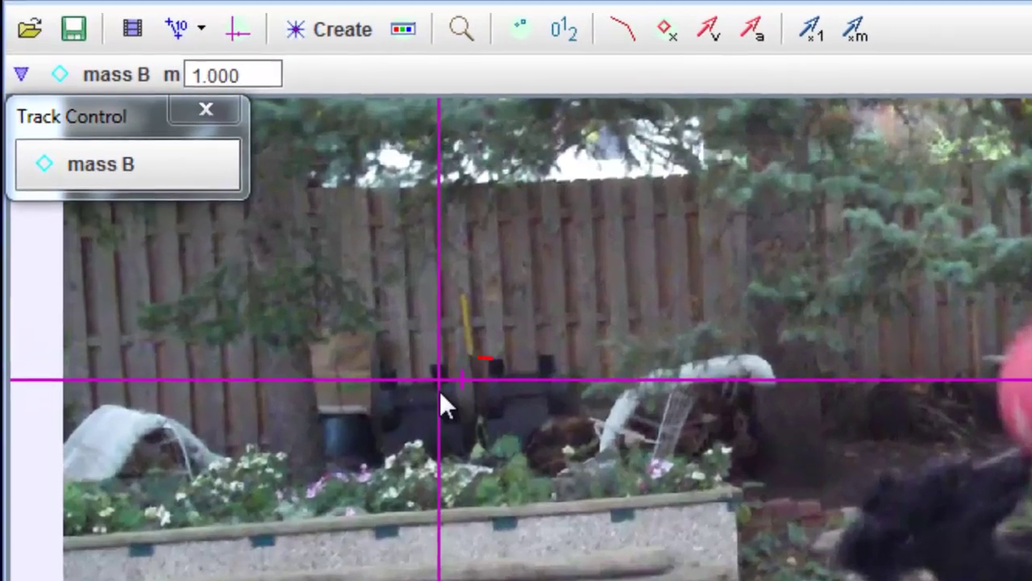
click(382, 343)
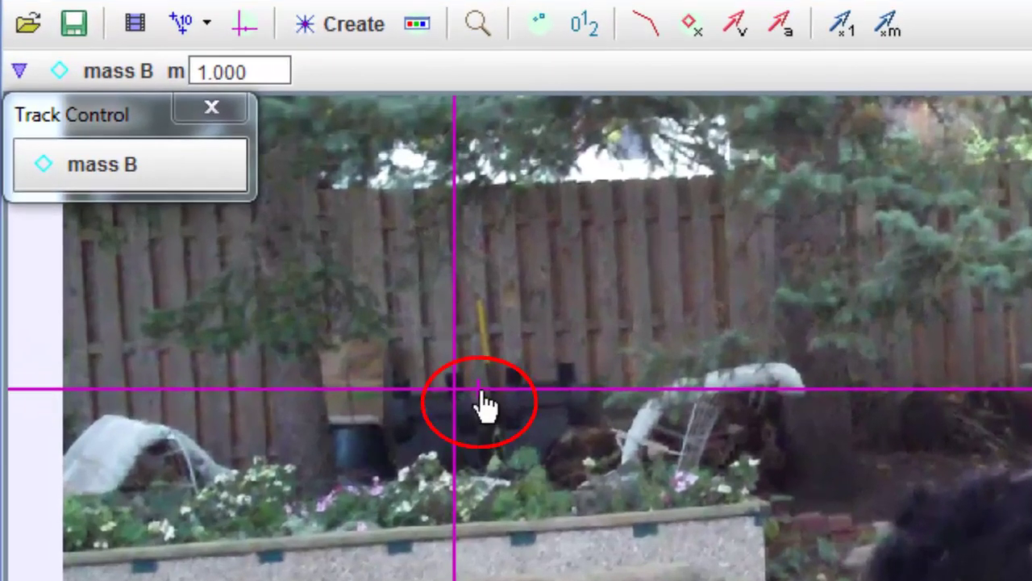
click(480, 395)
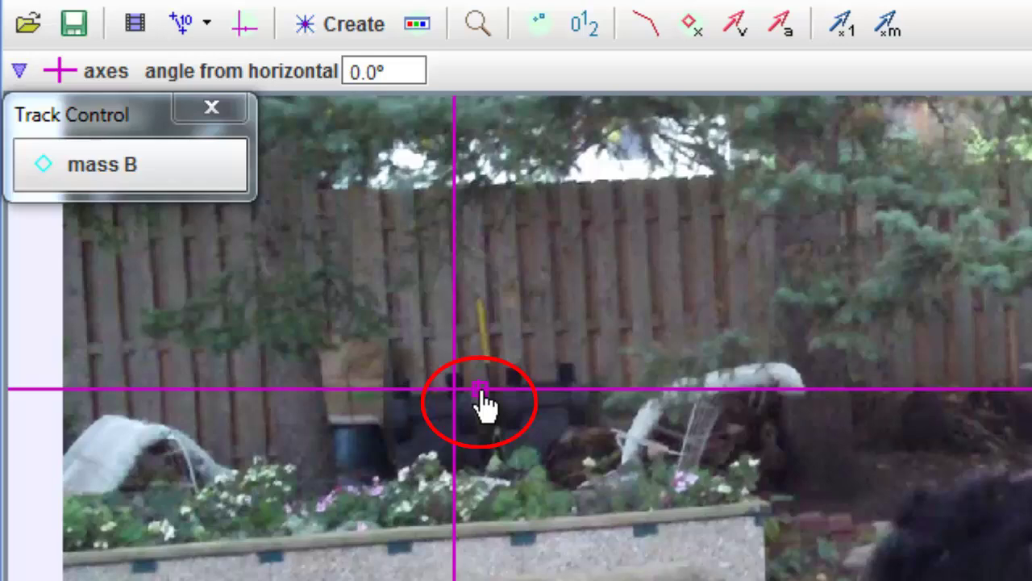
drag(480, 393, 704, 353)
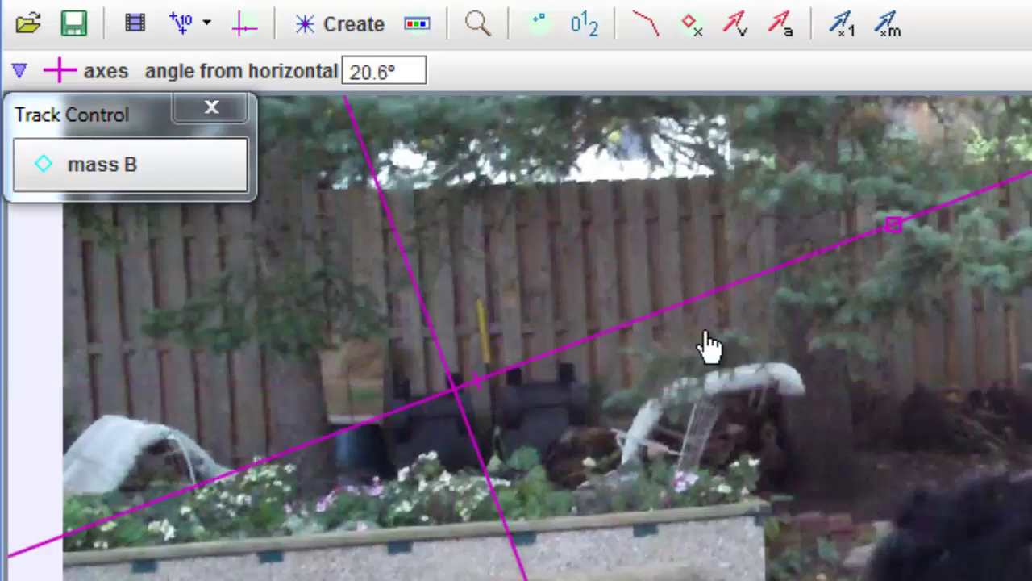
drag(895, 233, 72, 449)
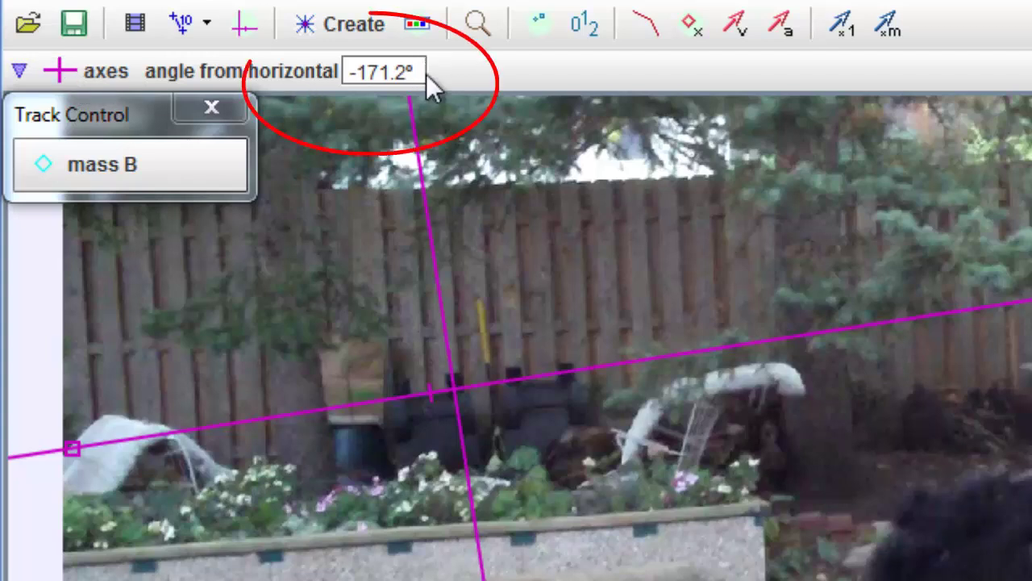
Set the coordinate axes' angle from horizontal to 0°
drag(411, 71, 221, 69)
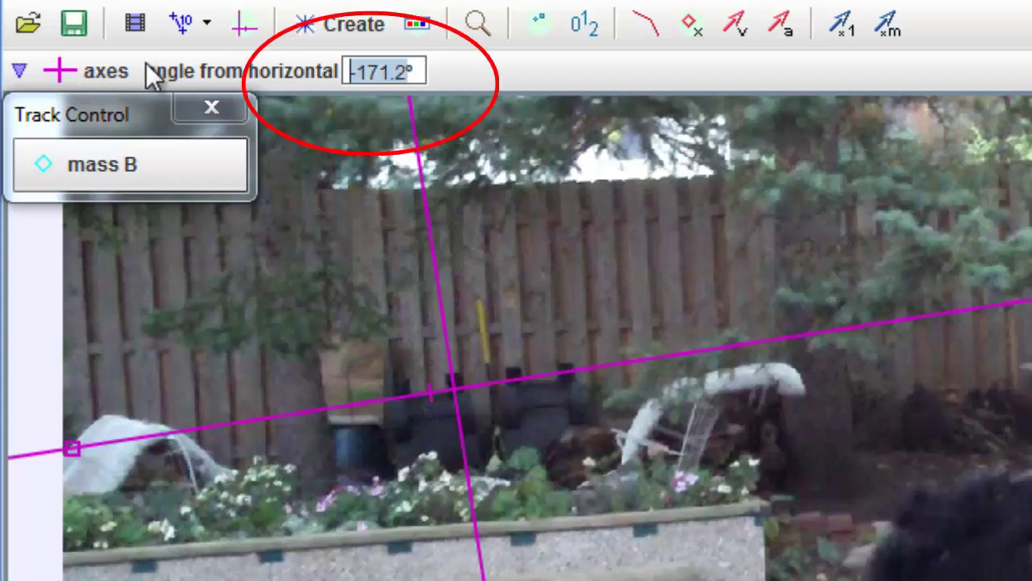
key(BackSpace)
text(0)
key(Return)
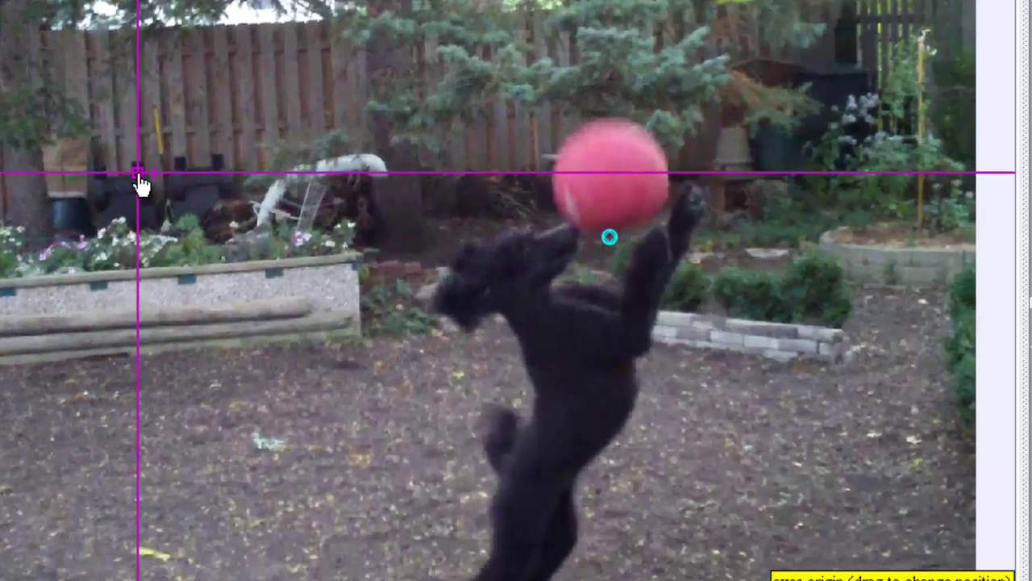
Move the axes' origin onto the mass B point beneath the ball, and hide the axes
mouse_move(139, 180)
mouse_down()
mouse_move(528, 258)
mouse_move(617, 267)
mouse_move(609, 237)
mouse_up()
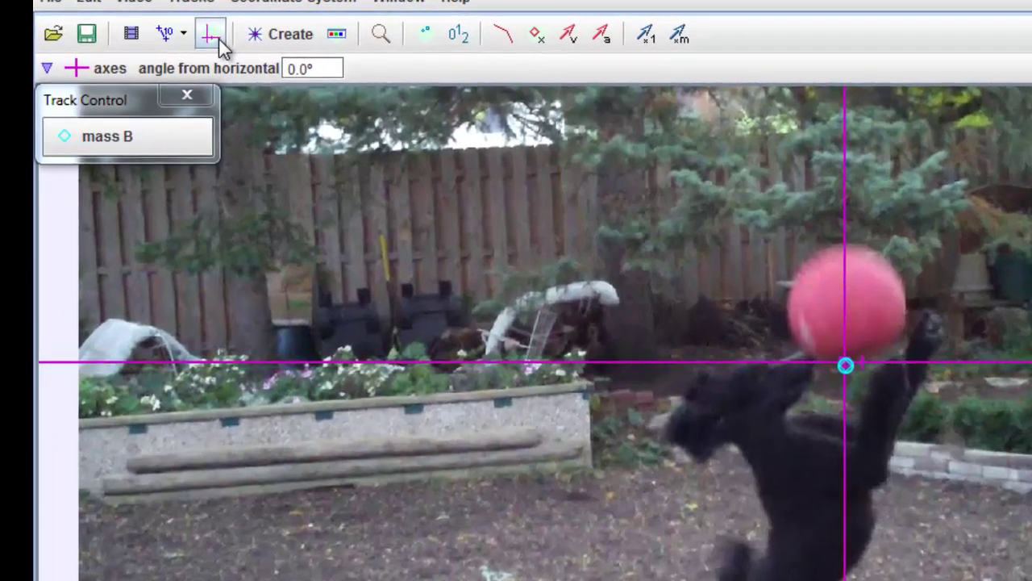
click(210, 34)
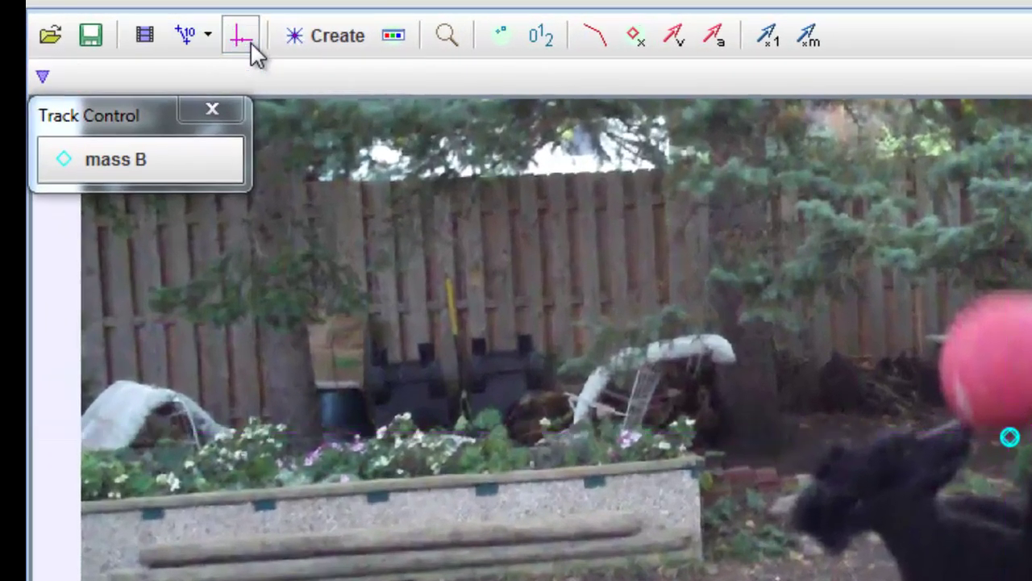
Add a calibration stick and place it horizontally across the ball, with its ends on the ball's left and right edges
click(208, 36)
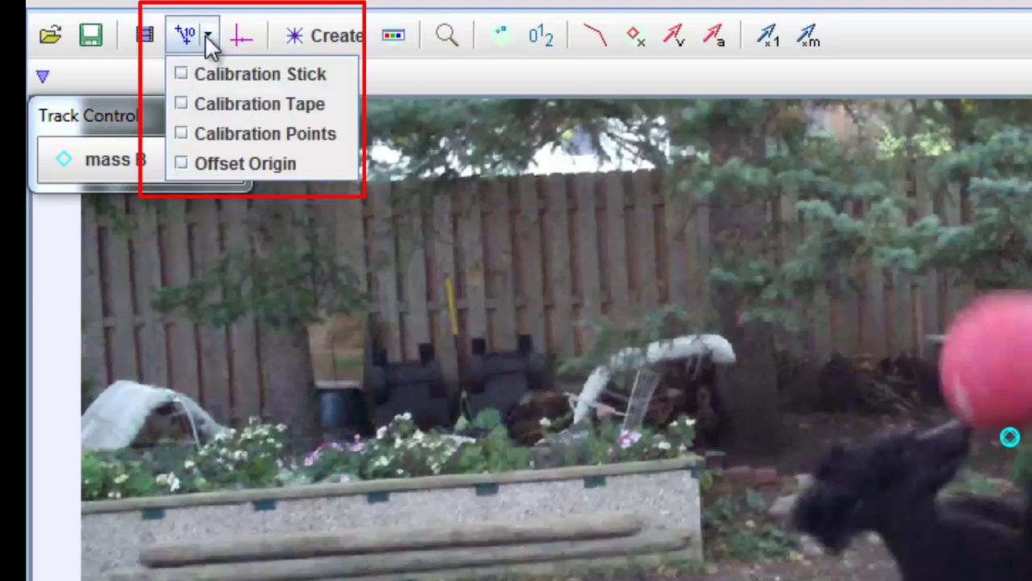
click(190, 76)
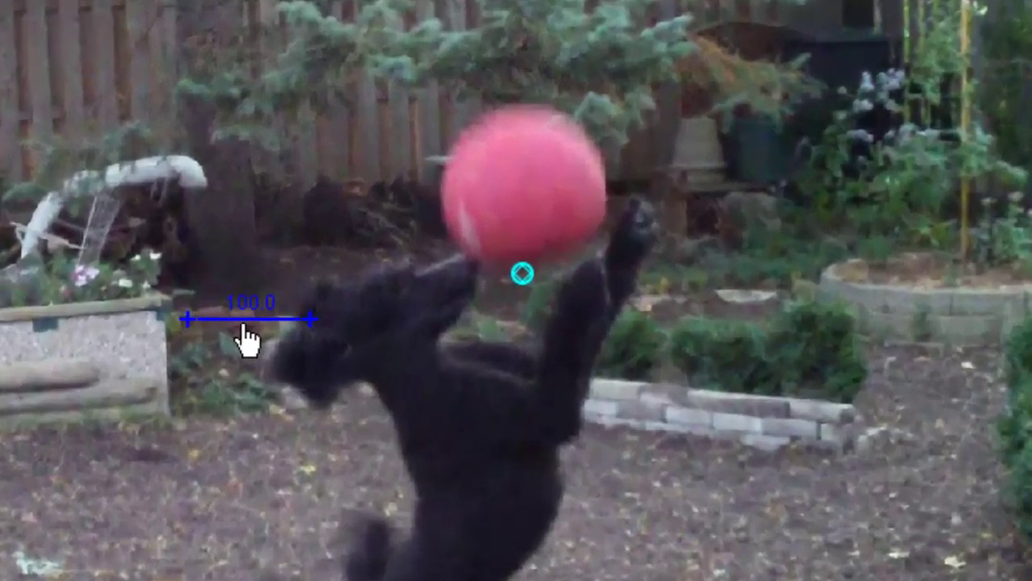
drag(243, 324, 519, 199)
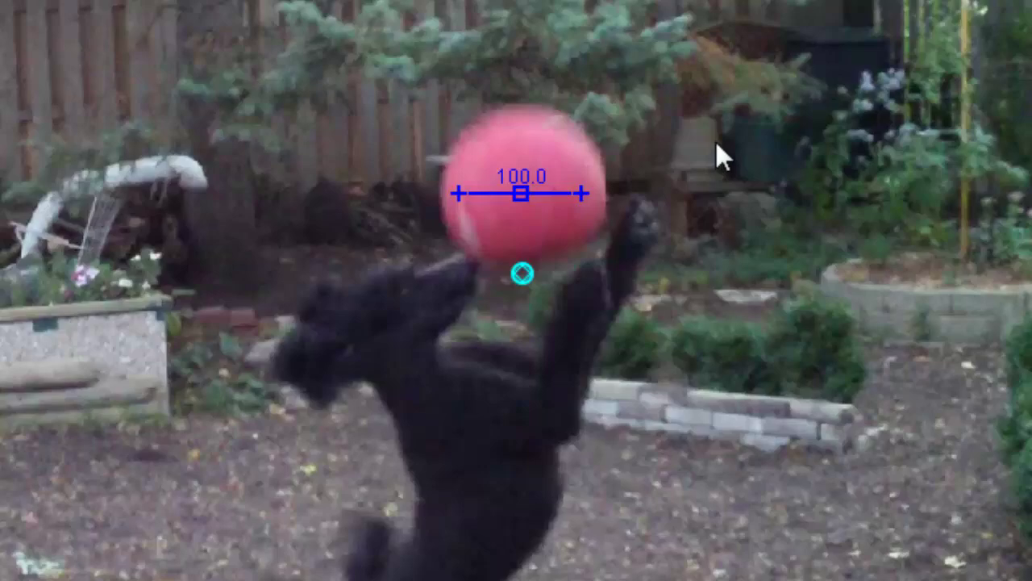
right_click(715, 142)
mouse_move(766, 203)
click(853, 313)
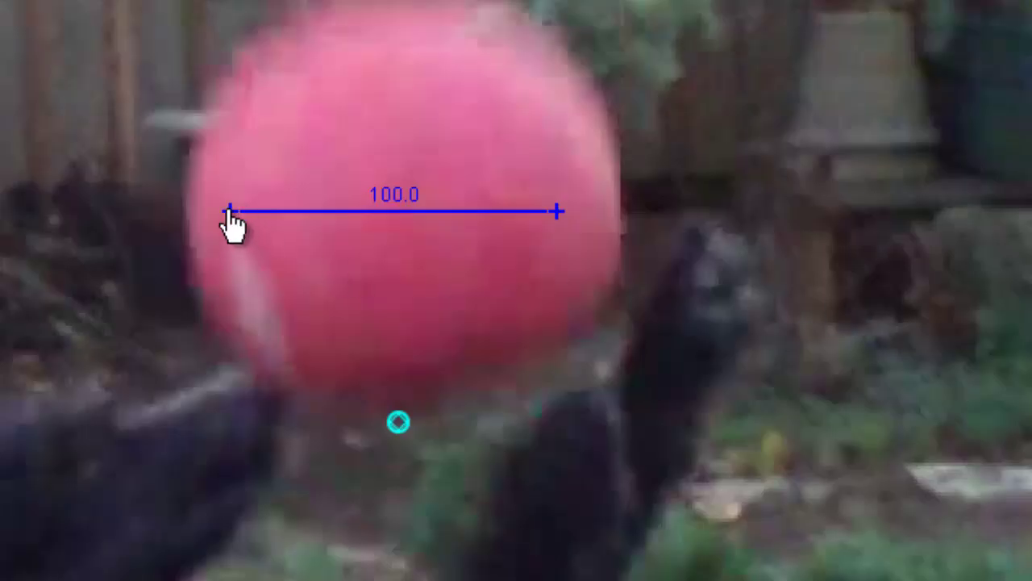
drag(230, 211, 189, 212)
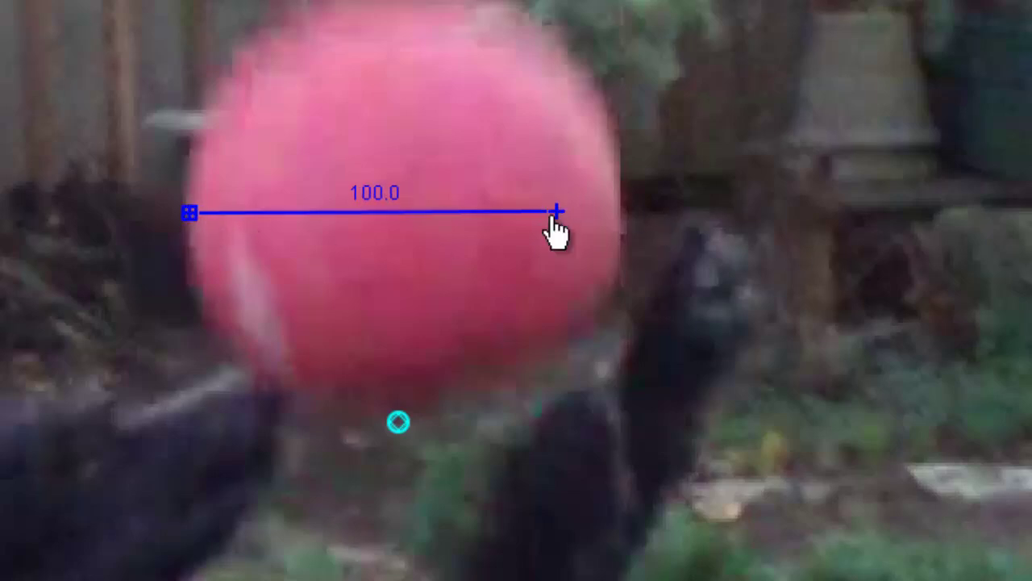
drag(556, 212, 617, 218)
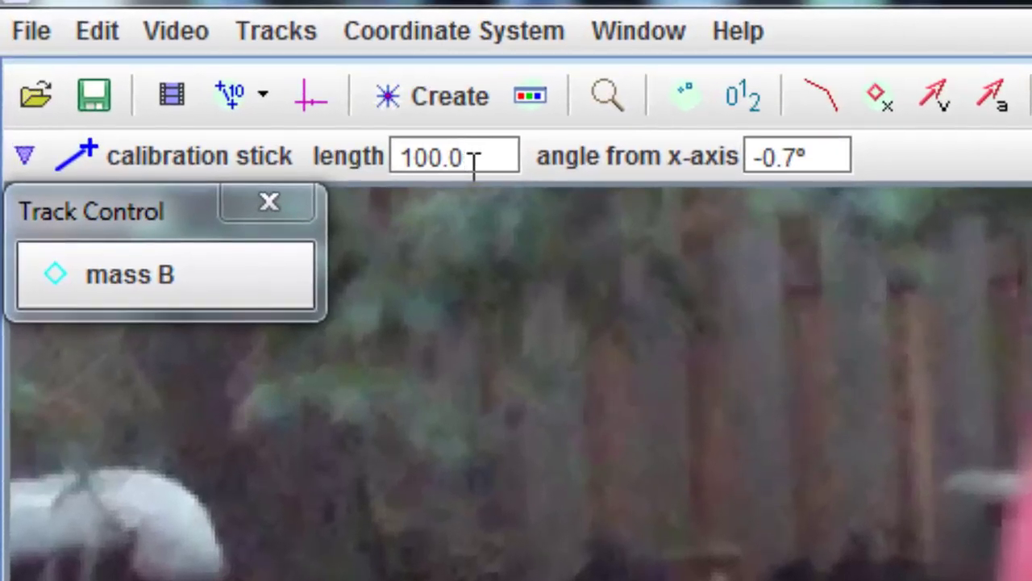
Set the calibration stick's length to 0.256, the ball's diameter in meters
click(235, 81)
key(Return)
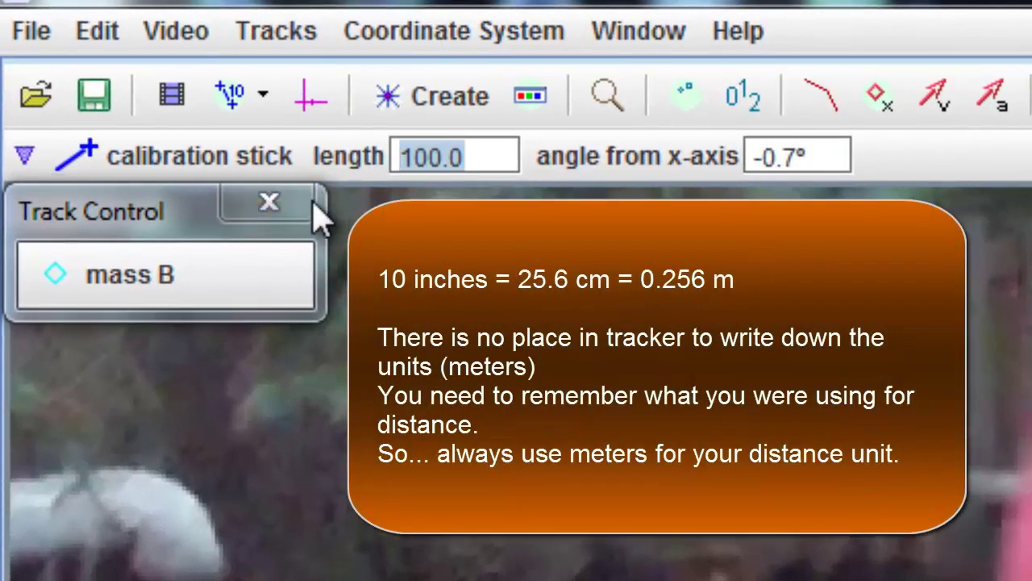
text(0.)
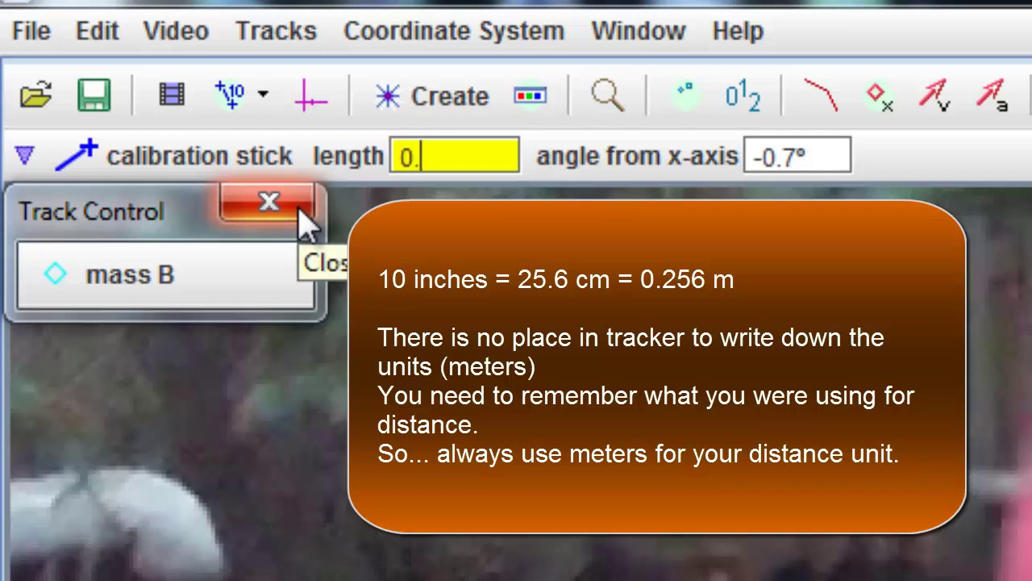
text(2560E-1)
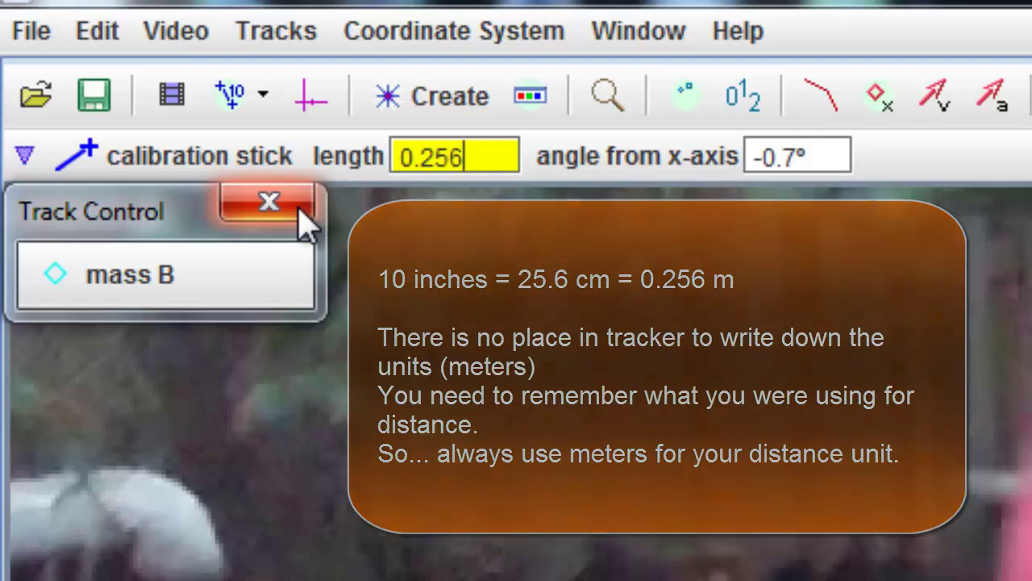
key(Return)
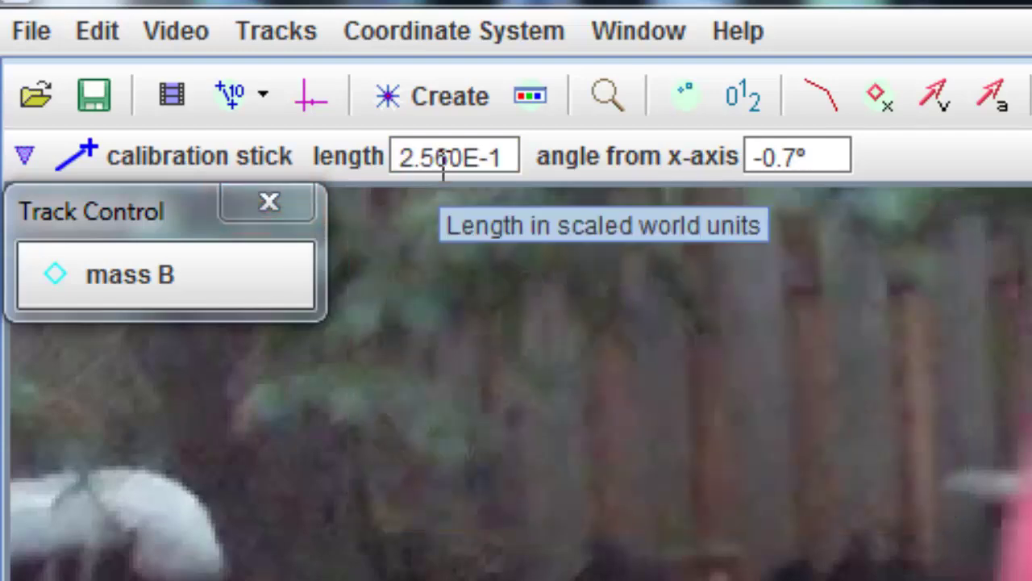
Set the calibration stick's angle from the x-axis to 0.0°
key(BackSpace)
key(BackSpace)
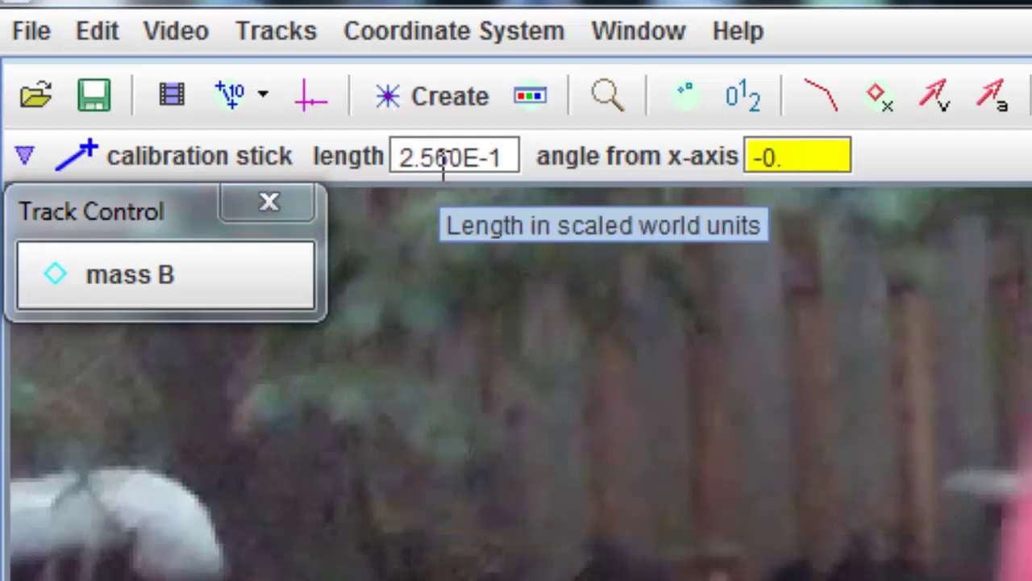
text(0)
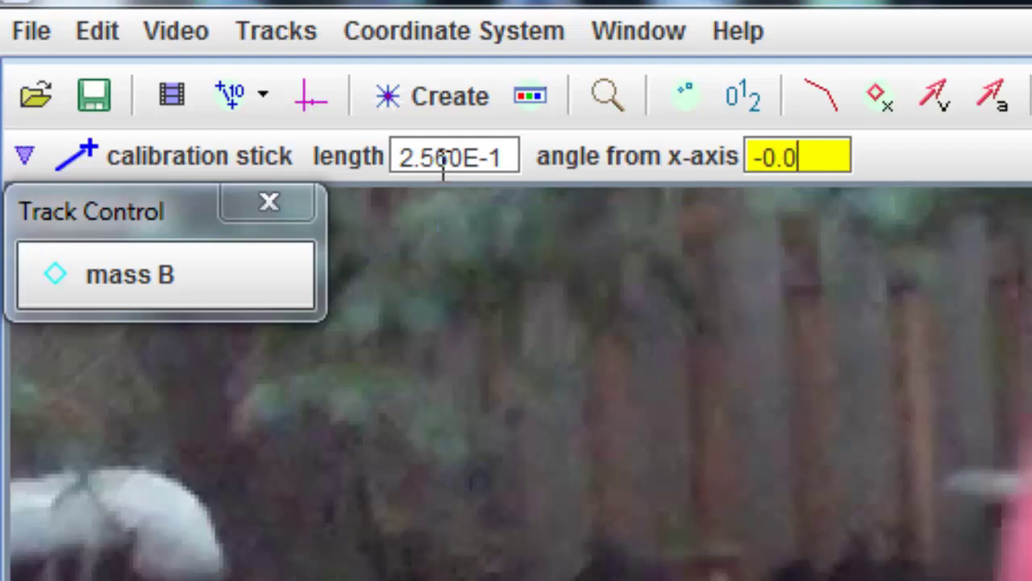
key(Return)
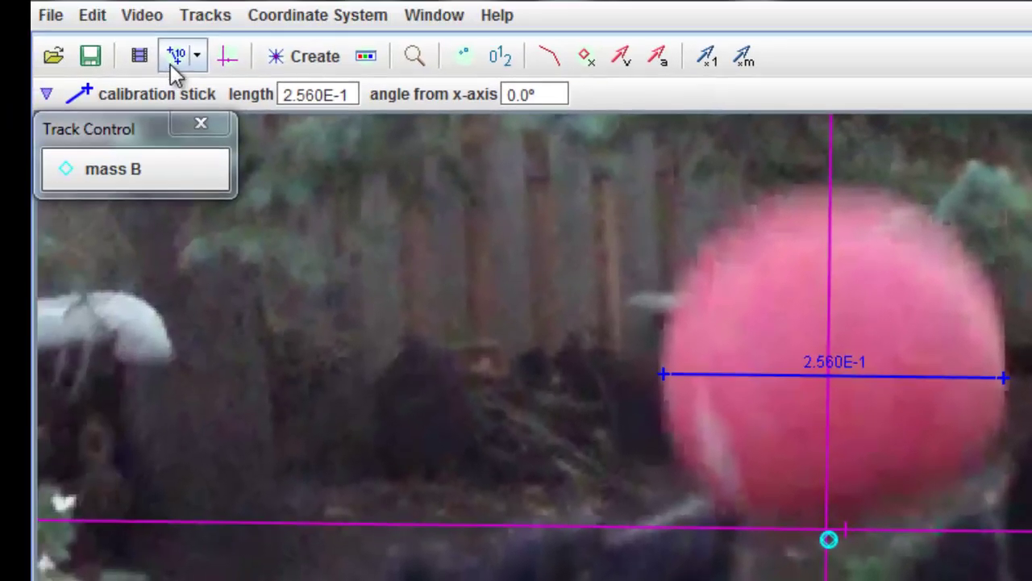
Hide the calibration stick and the coordinate axes, and return the video to its full view
click(177, 60)
click(227, 65)
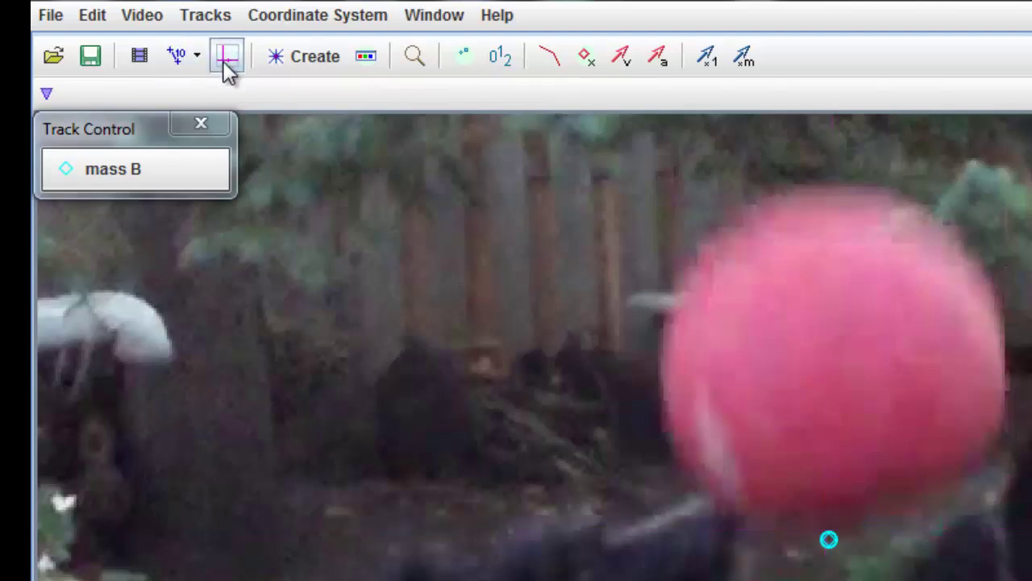
right_click(516, 316)
mouse_move(602, 330)
click(693, 328)
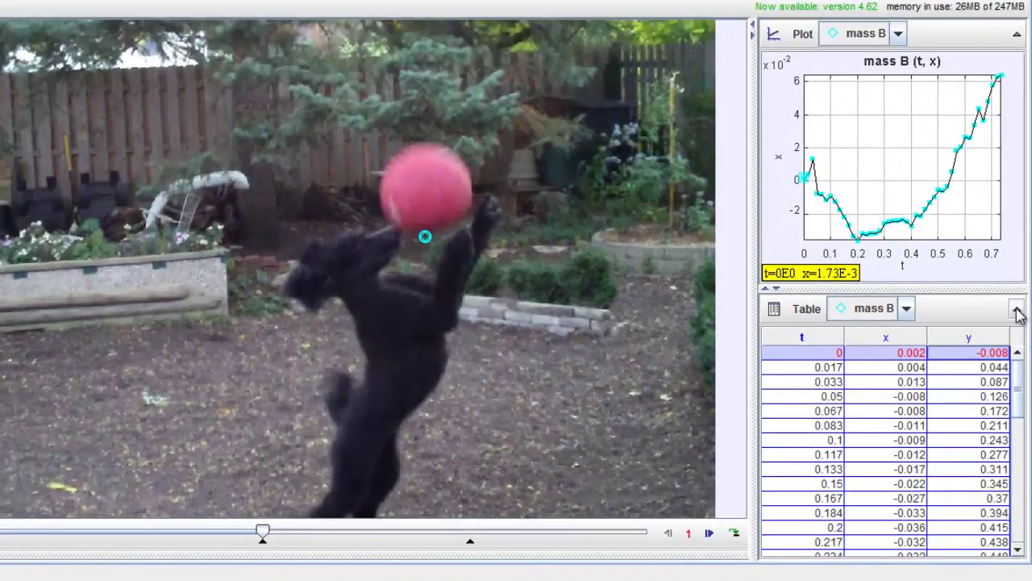
Enlarge the mass B data table and copy all its t, x and y rows at full precision
click(1012, 121)
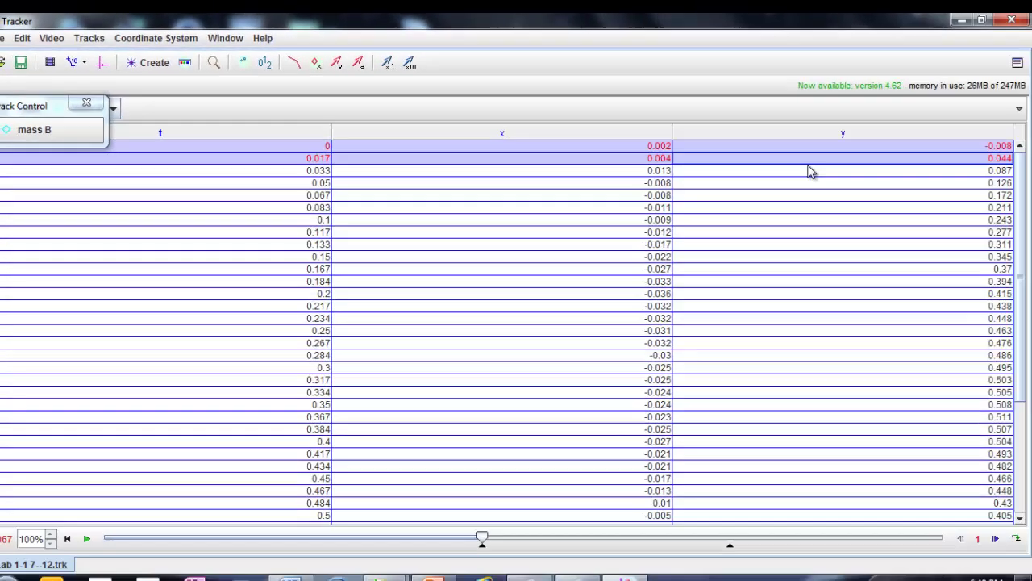
drag(809, 168, 988, 573)
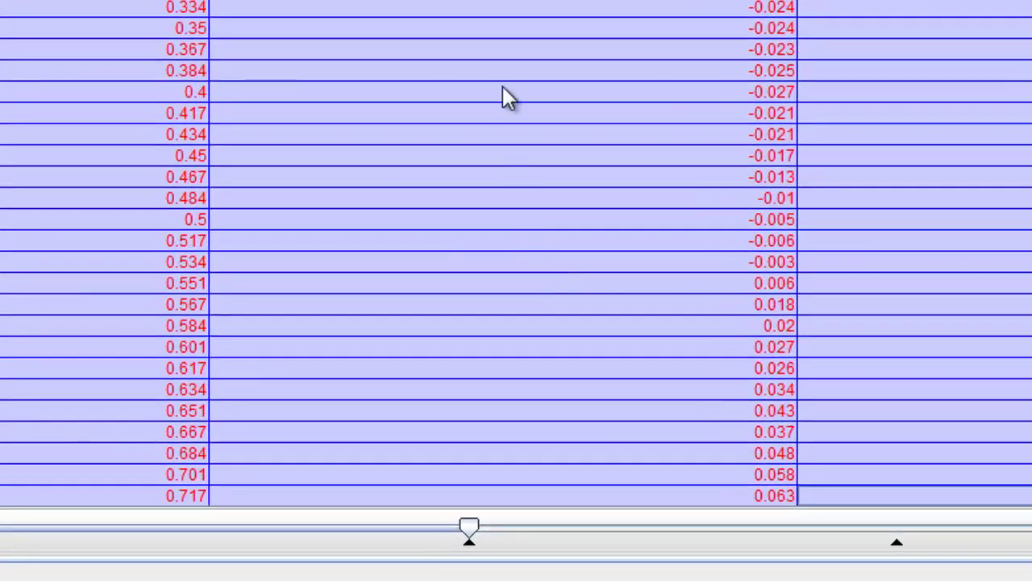
right_click(505, 92)
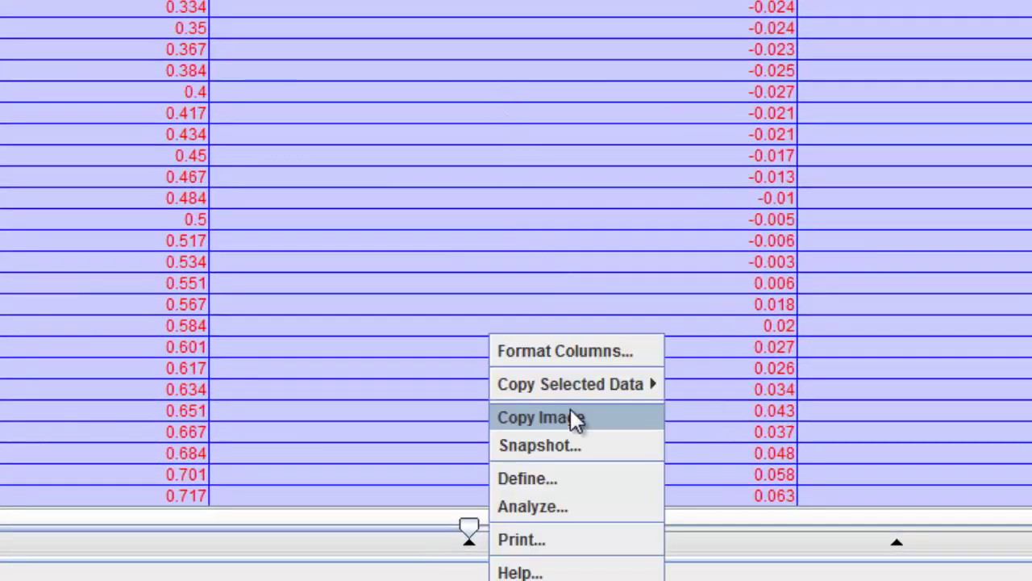
mouse_move(580, 390)
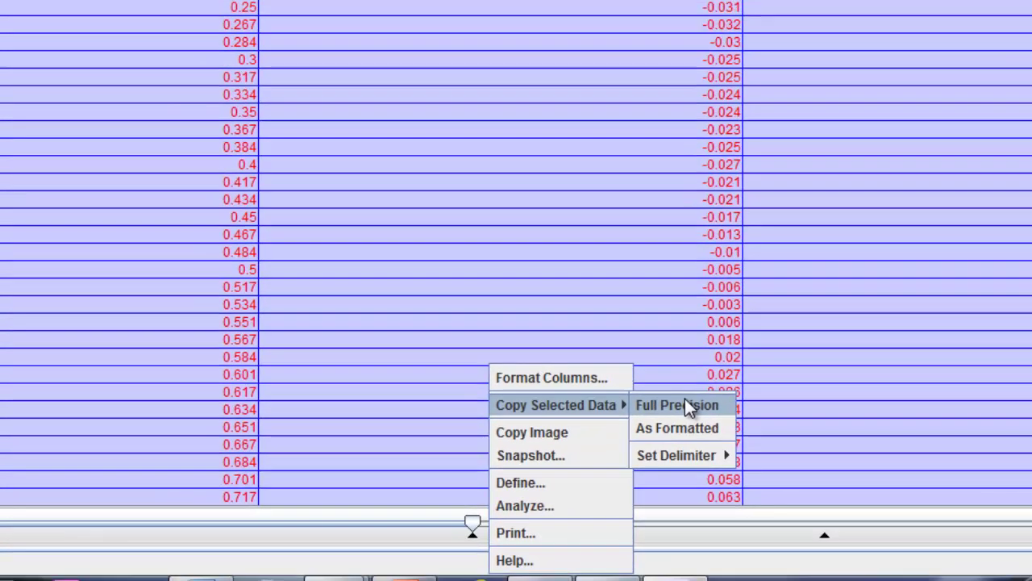
click(728, 379)
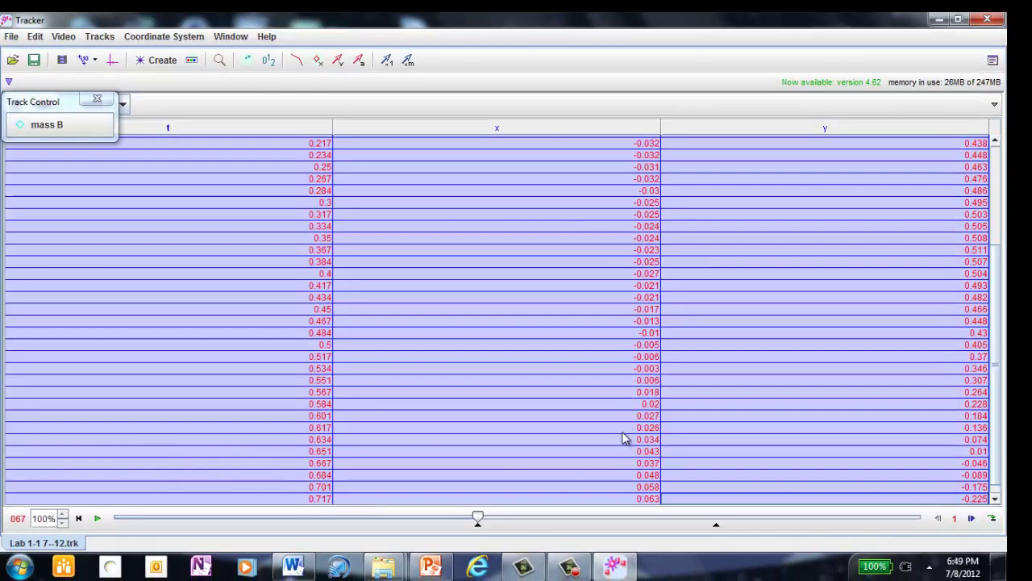
Minimize Tracker, open Graphical Analysis 3.8.4 and paste the copied data starting in the first X cell
click(937, 20)
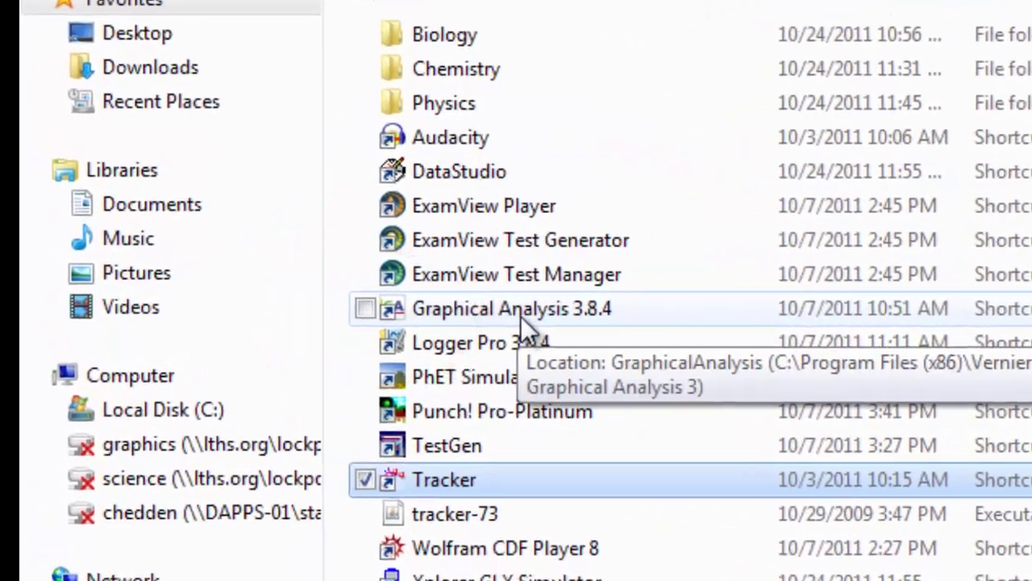
double_click(371, 311)
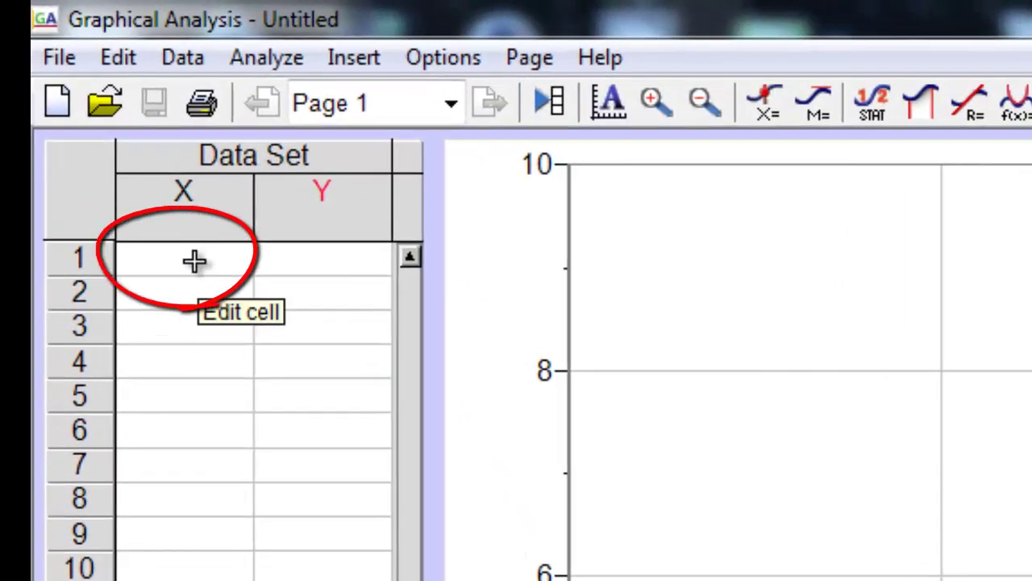
click(194, 259)
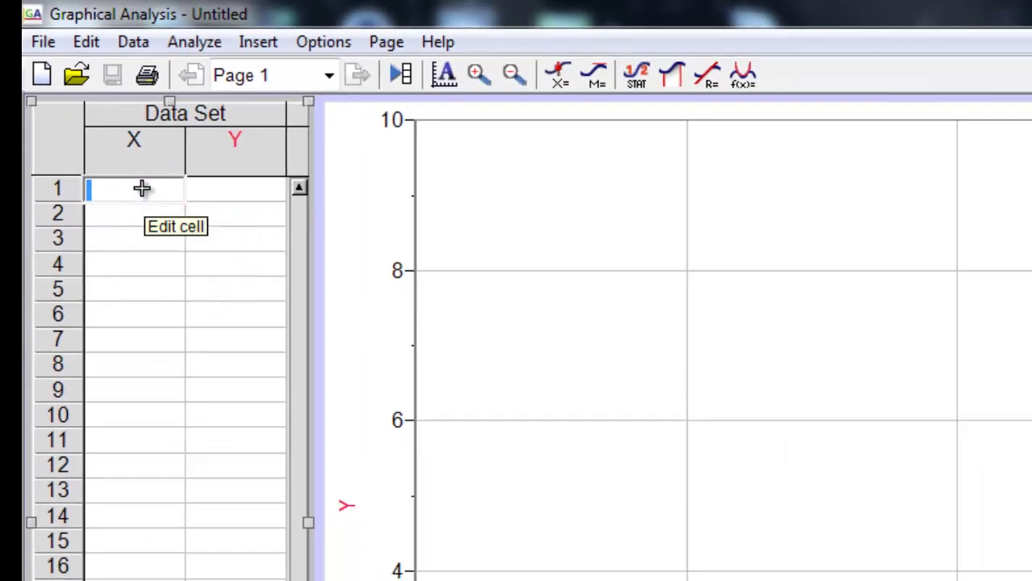
right_click(142, 188)
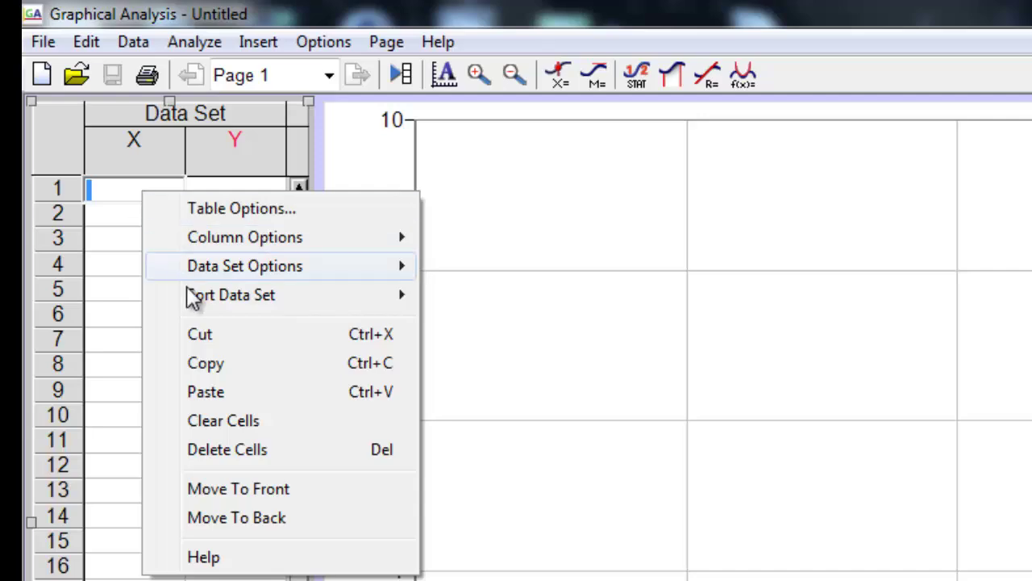
click(274, 391)
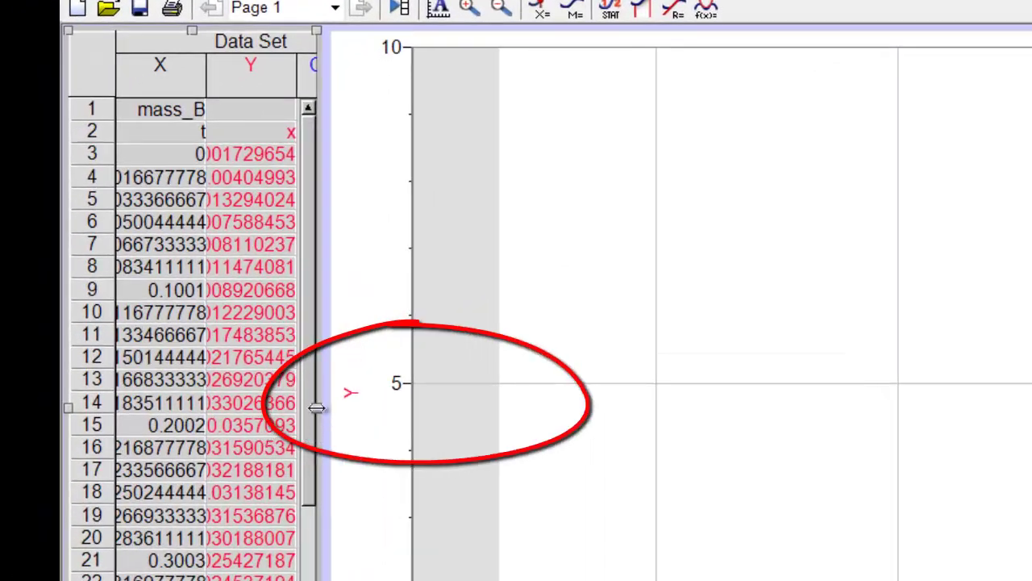
Widen the data table until the X, Y and third columns all fit in view
drag(318, 409, 551, 409)
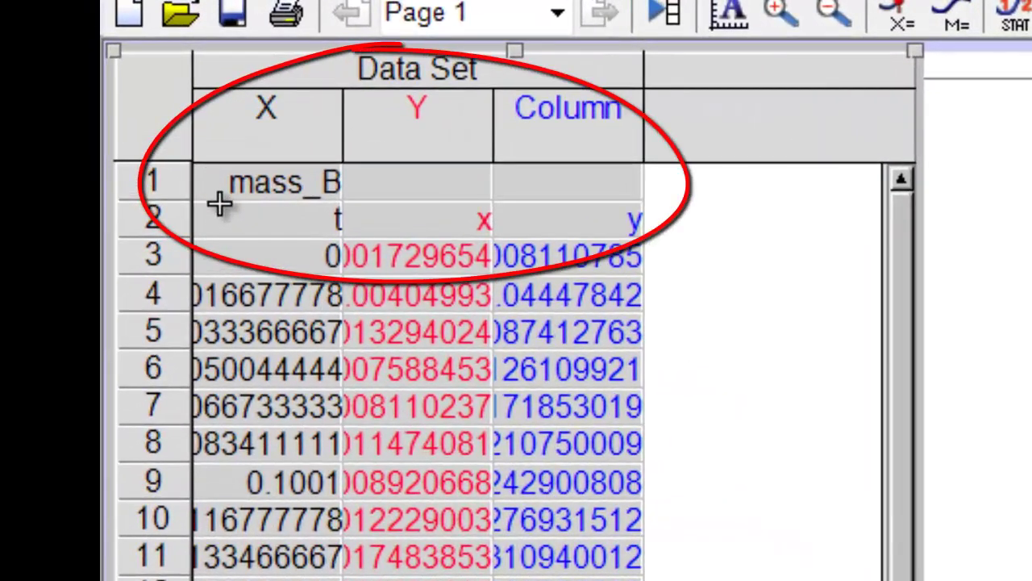
drag(219, 201, 219, 221)
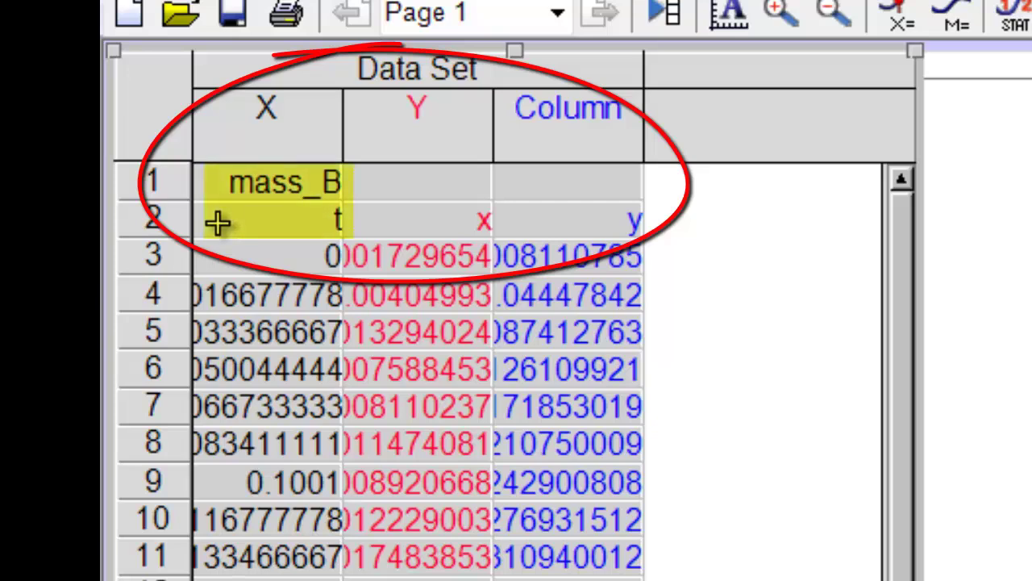